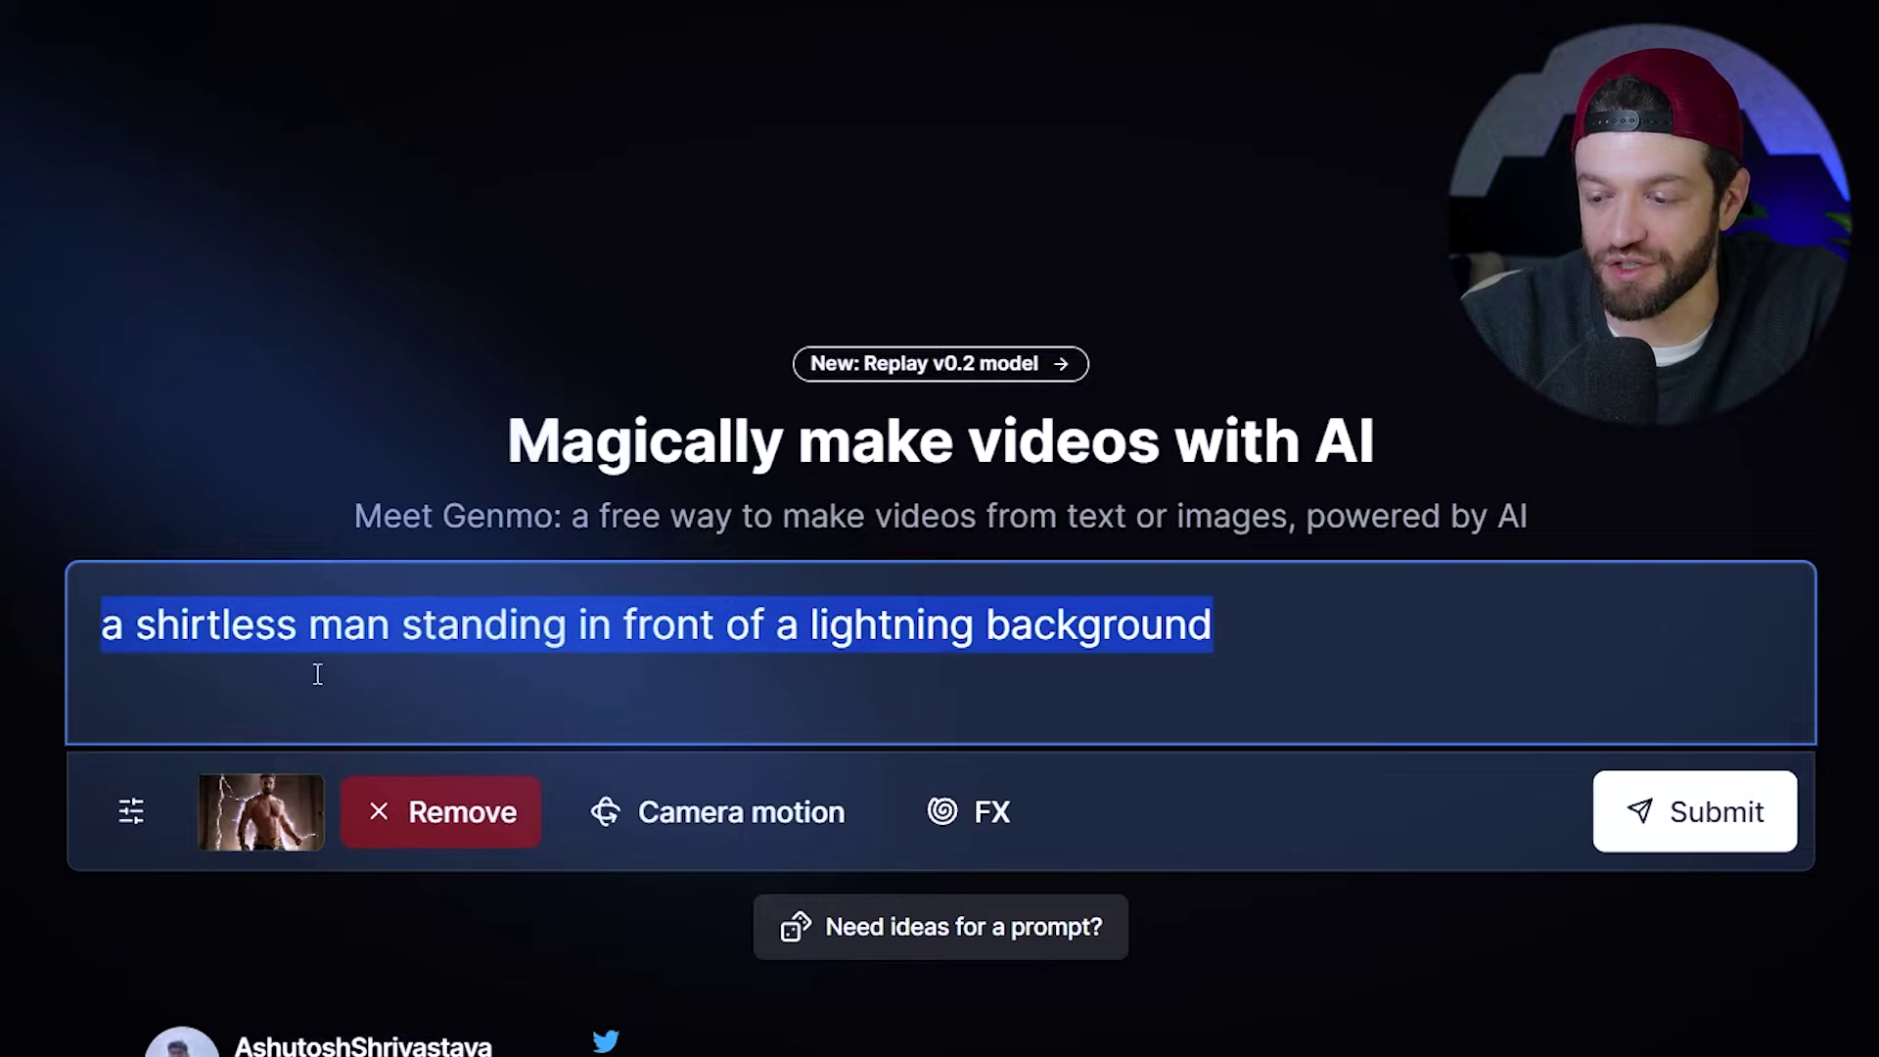
Paste 'A man radiating power with flashes of lightning in the background' over Genmo's prompt and submit
{"action": "right_click", "coordinate": [317, 673]}
{"action": "left_click", "coordinate": [473, 67]}
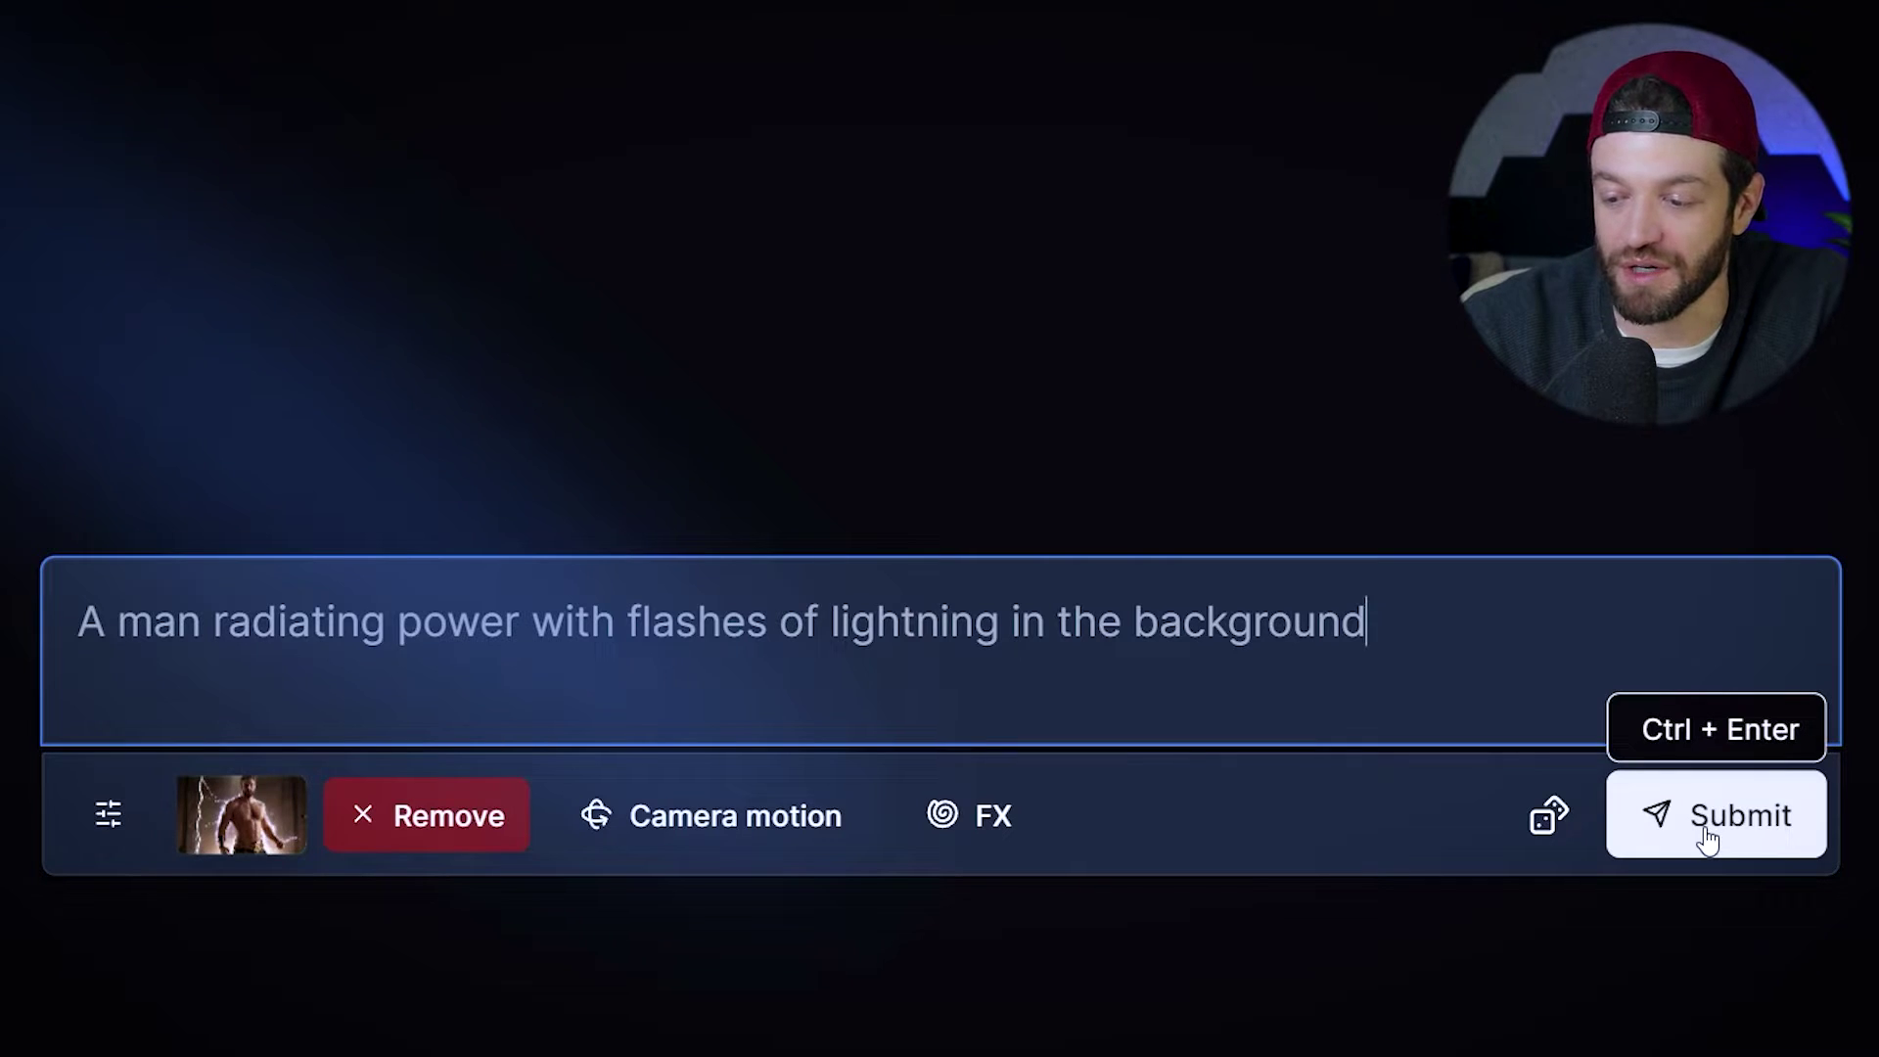
{"action": "left_click", "coordinate": [1704, 830]}
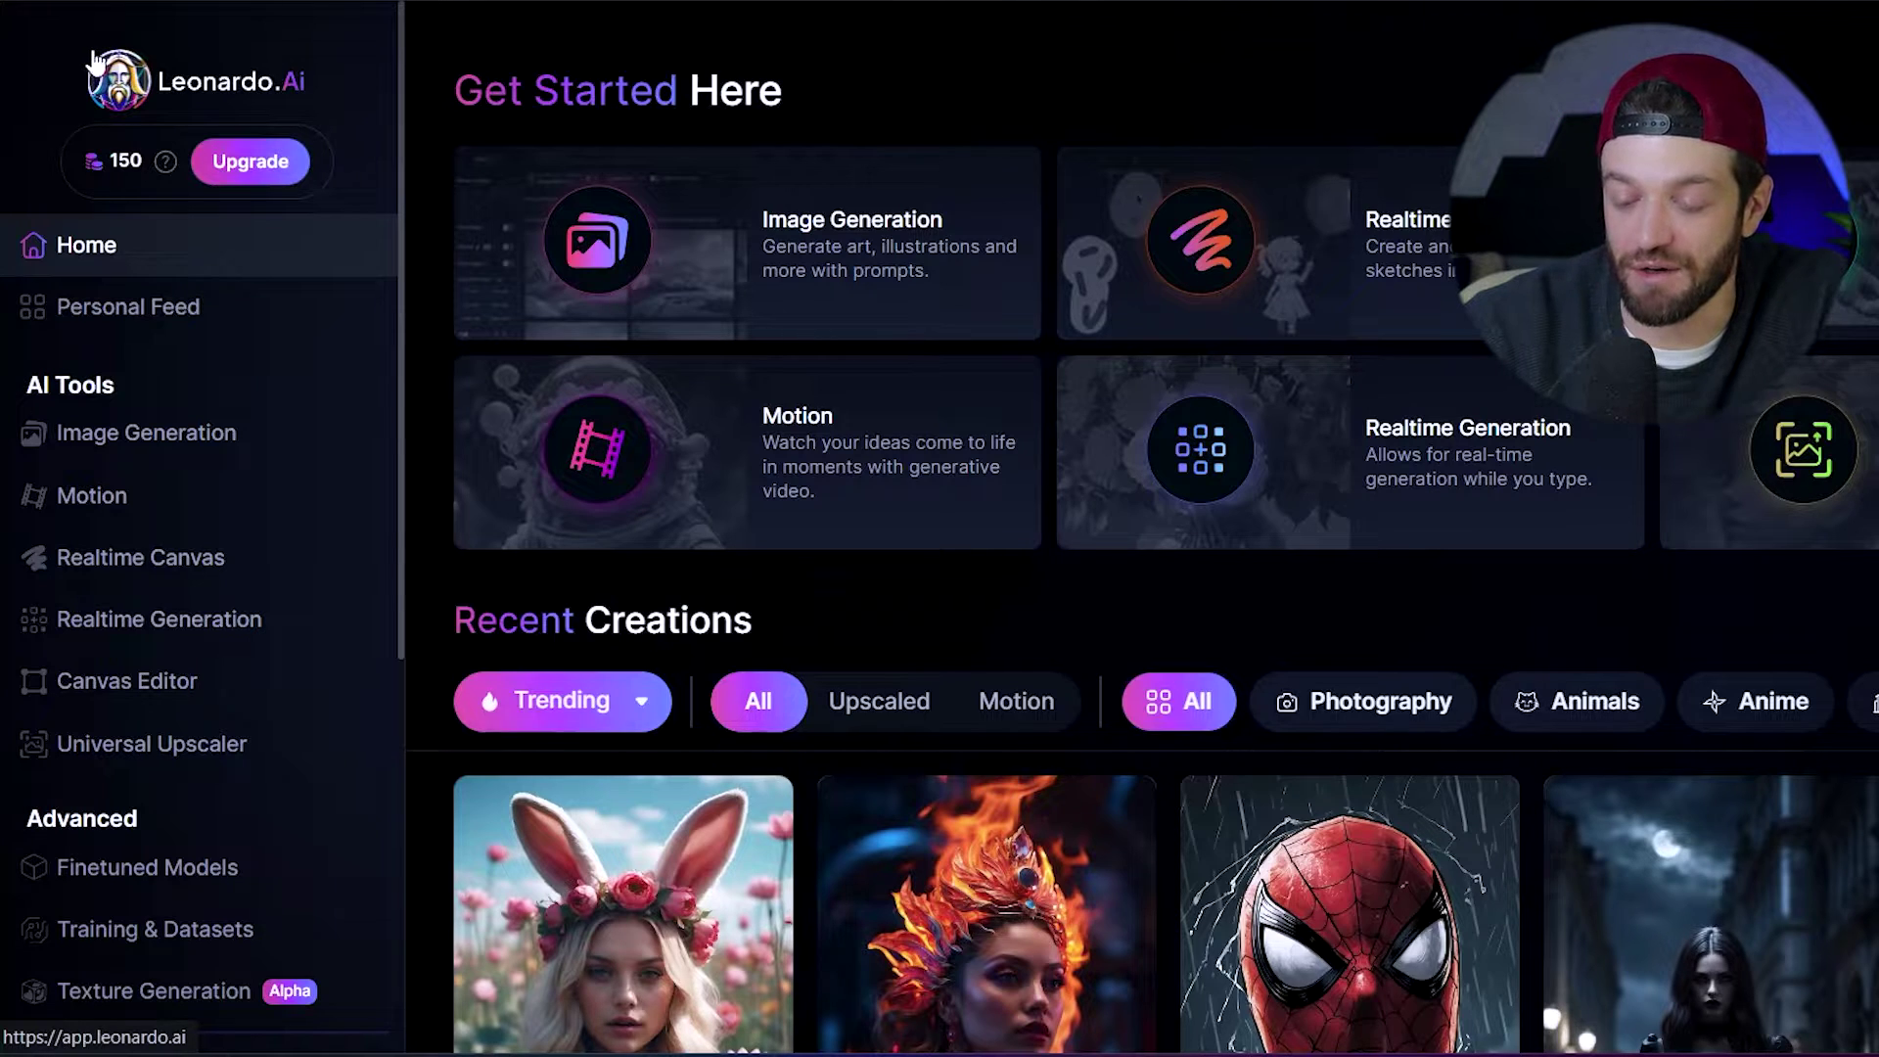
Go to Leonardo.Ai's Image Generation page from the sidebar and browse its generation history
{"action": "scroll", "coordinate": [558, 113], "scroll_direction": "down", "scroll_amount": 5}
{"action": "scroll", "coordinate": [557, 114], "scroll_direction": "up", "scroll_amount": 5}
{"action": "scroll", "coordinate": [209, 595], "scroll_direction": "down", "scroll_amount": 1}
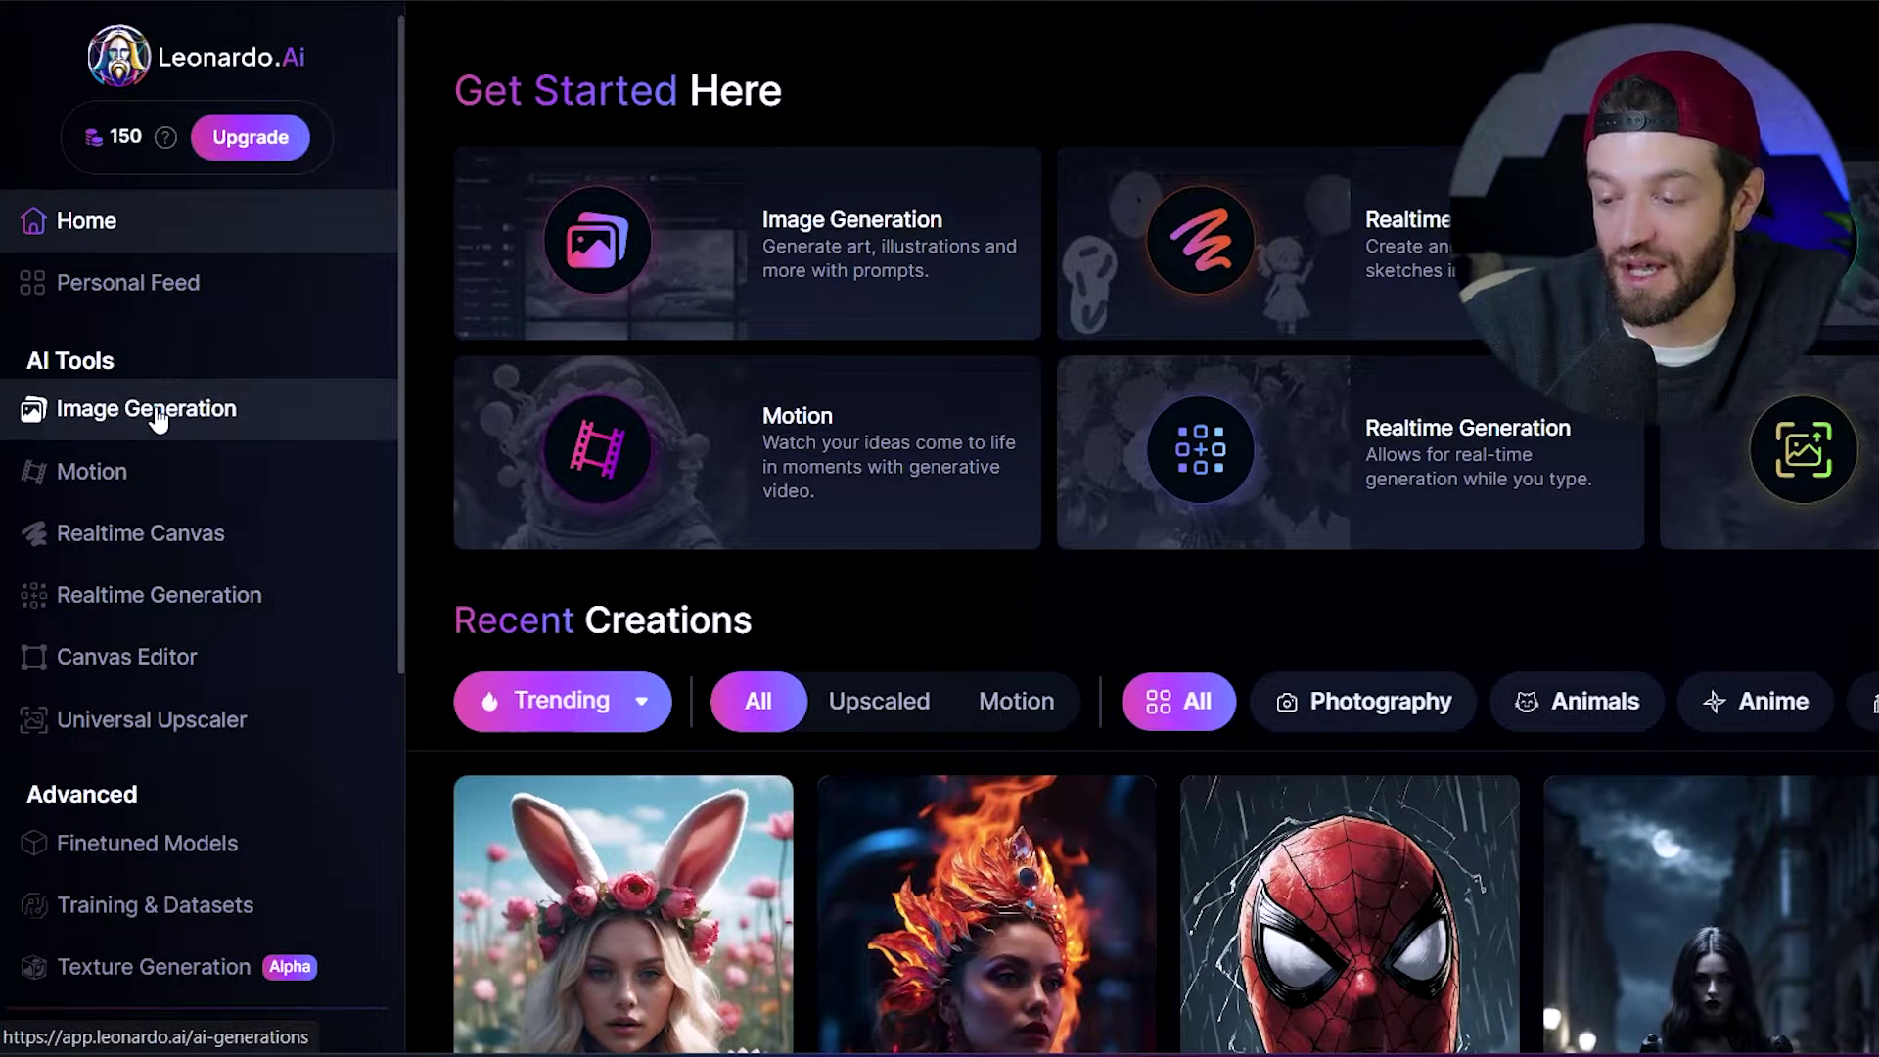
{"action": "left_click", "coordinate": [548, 395]}
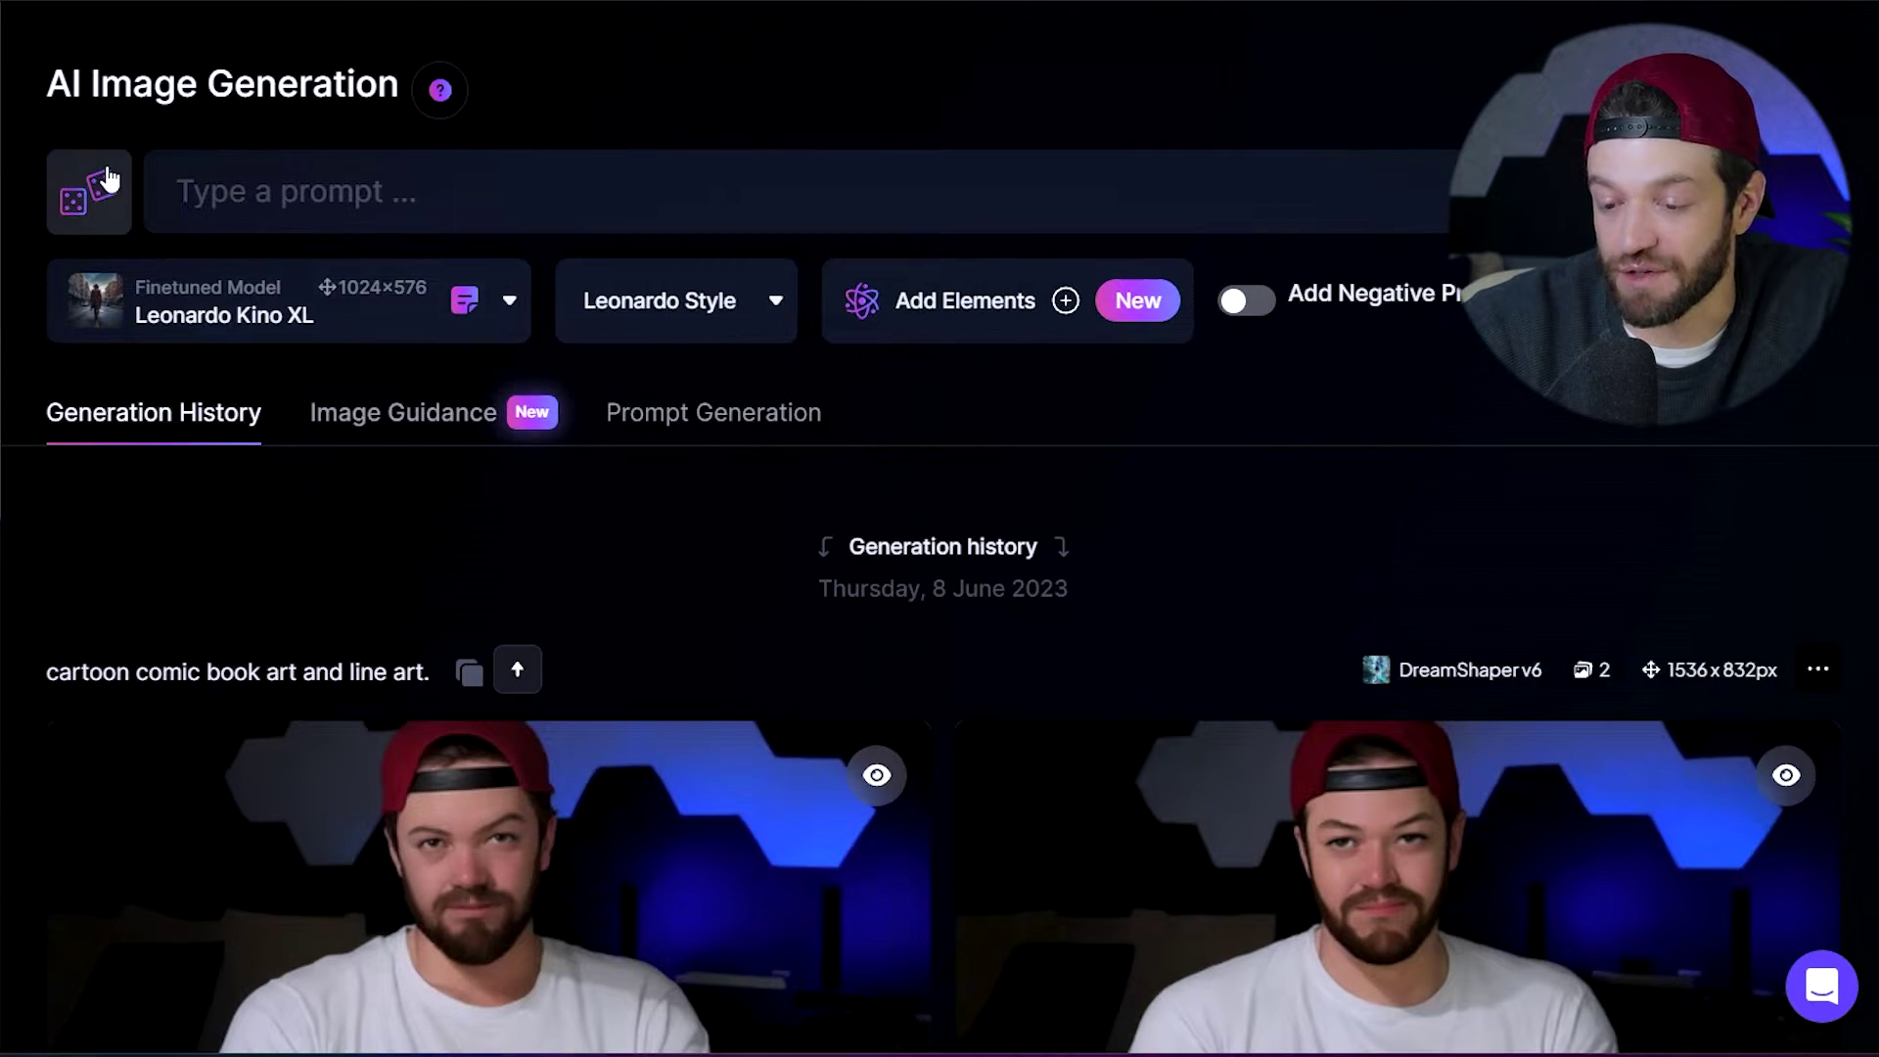
{"action": "scroll", "coordinate": [786, 406], "scroll_direction": "down", "scroll_amount": 2}
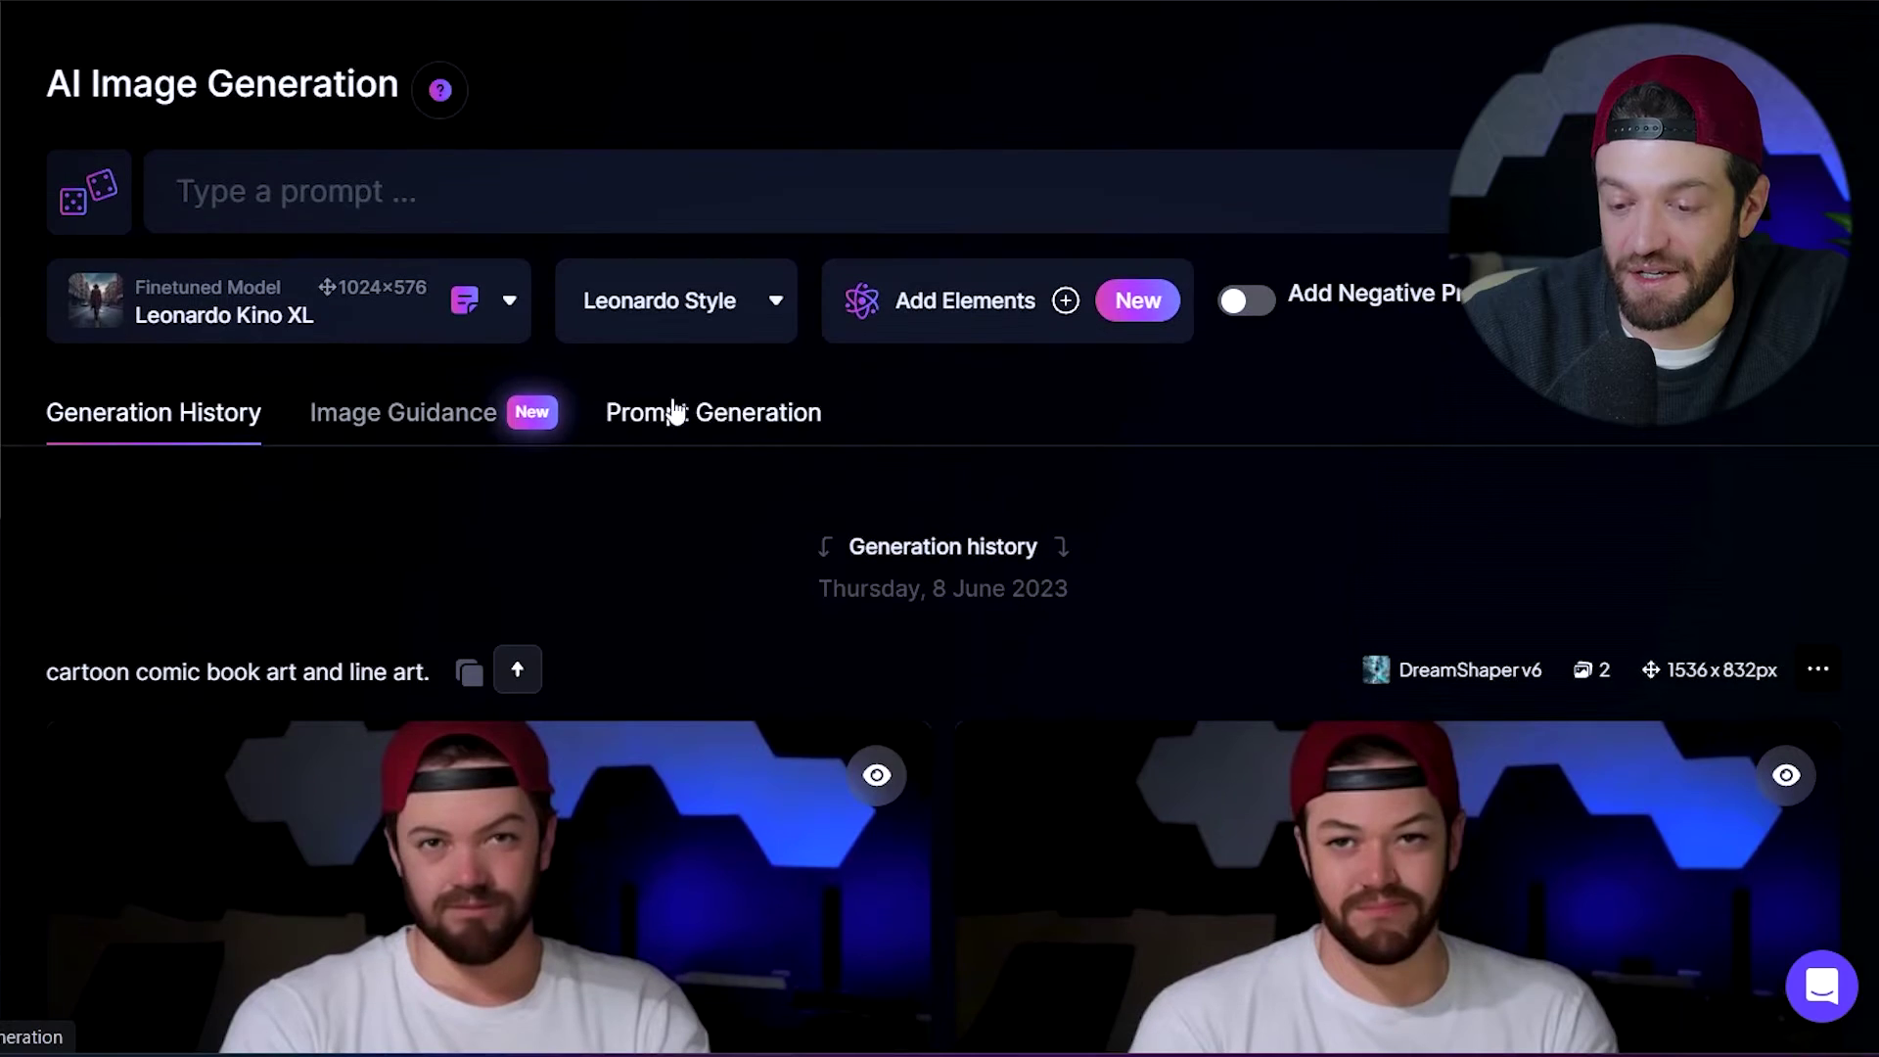
Switch to Image Guidance and paste the cyberpunk woman on a white horse prompt
{"action": "left_click", "coordinate": [411, 411]}
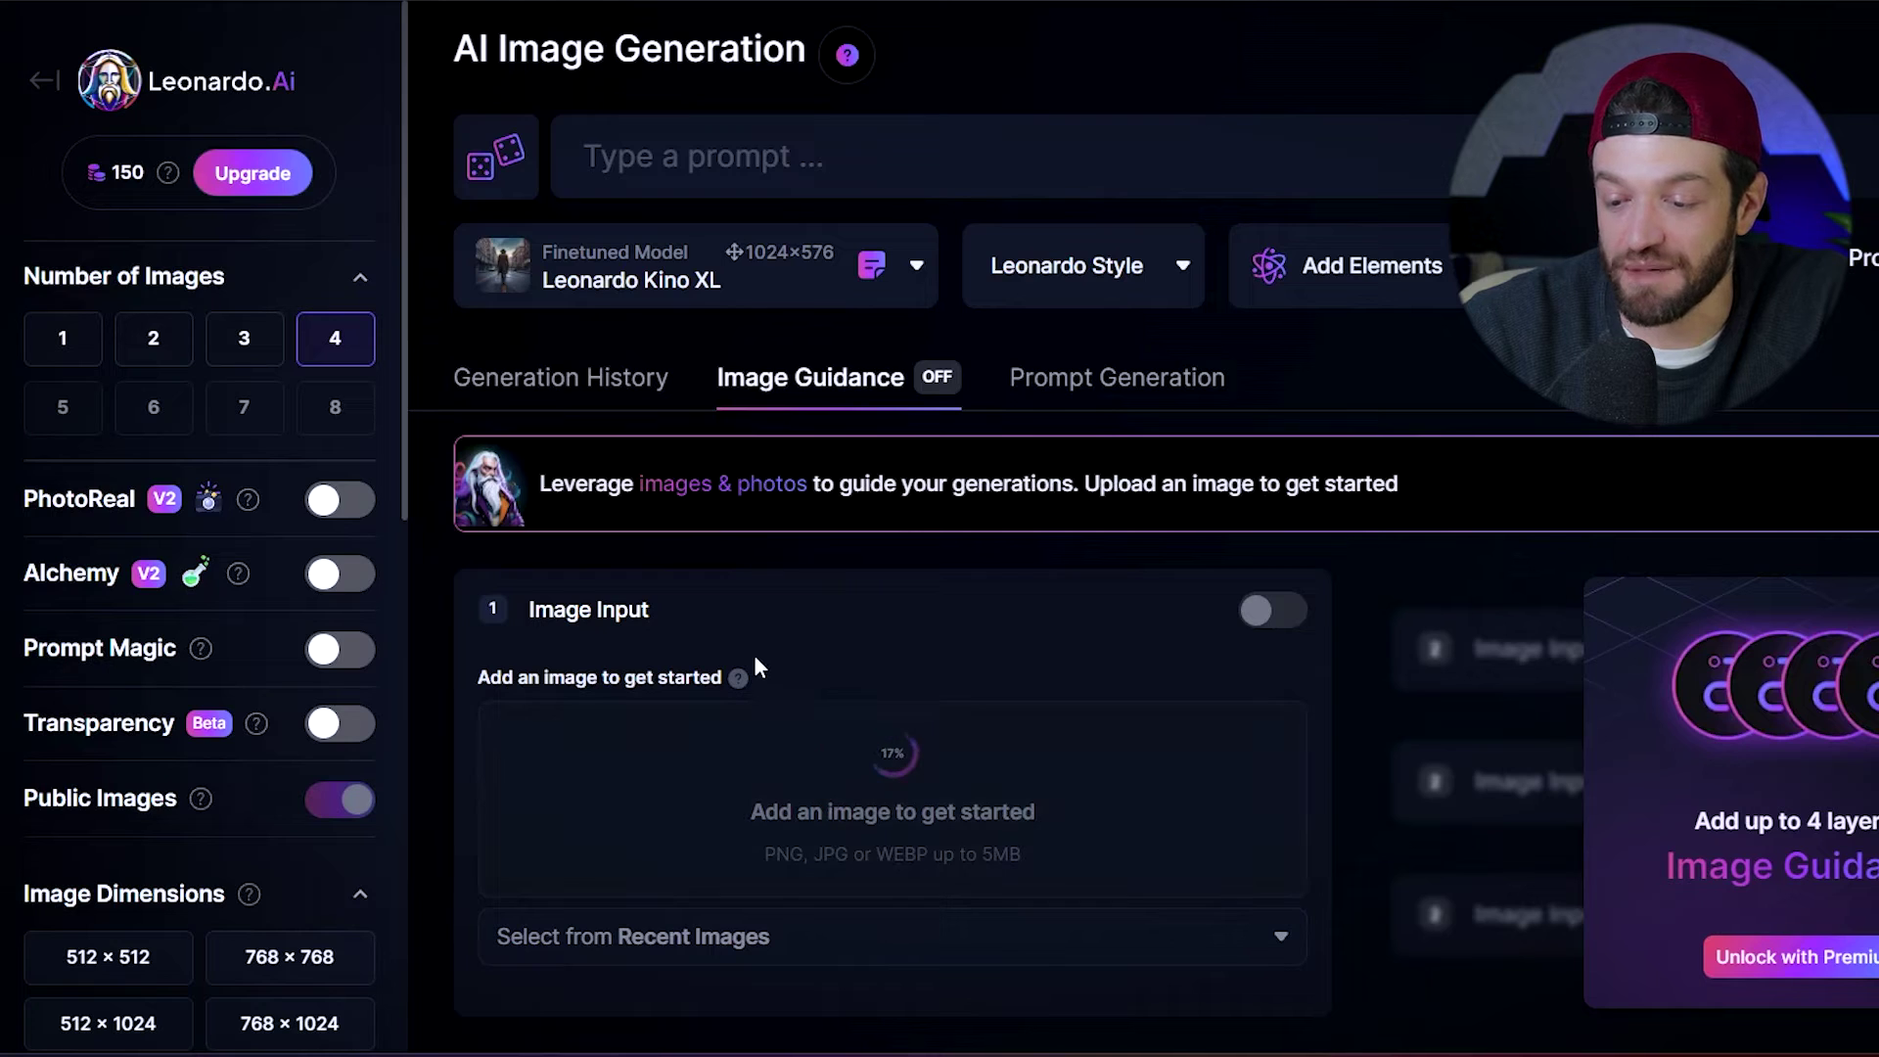
{"action": "scroll", "coordinate": [724, 548], "scroll_direction": "down", "scroll_amount": 2}
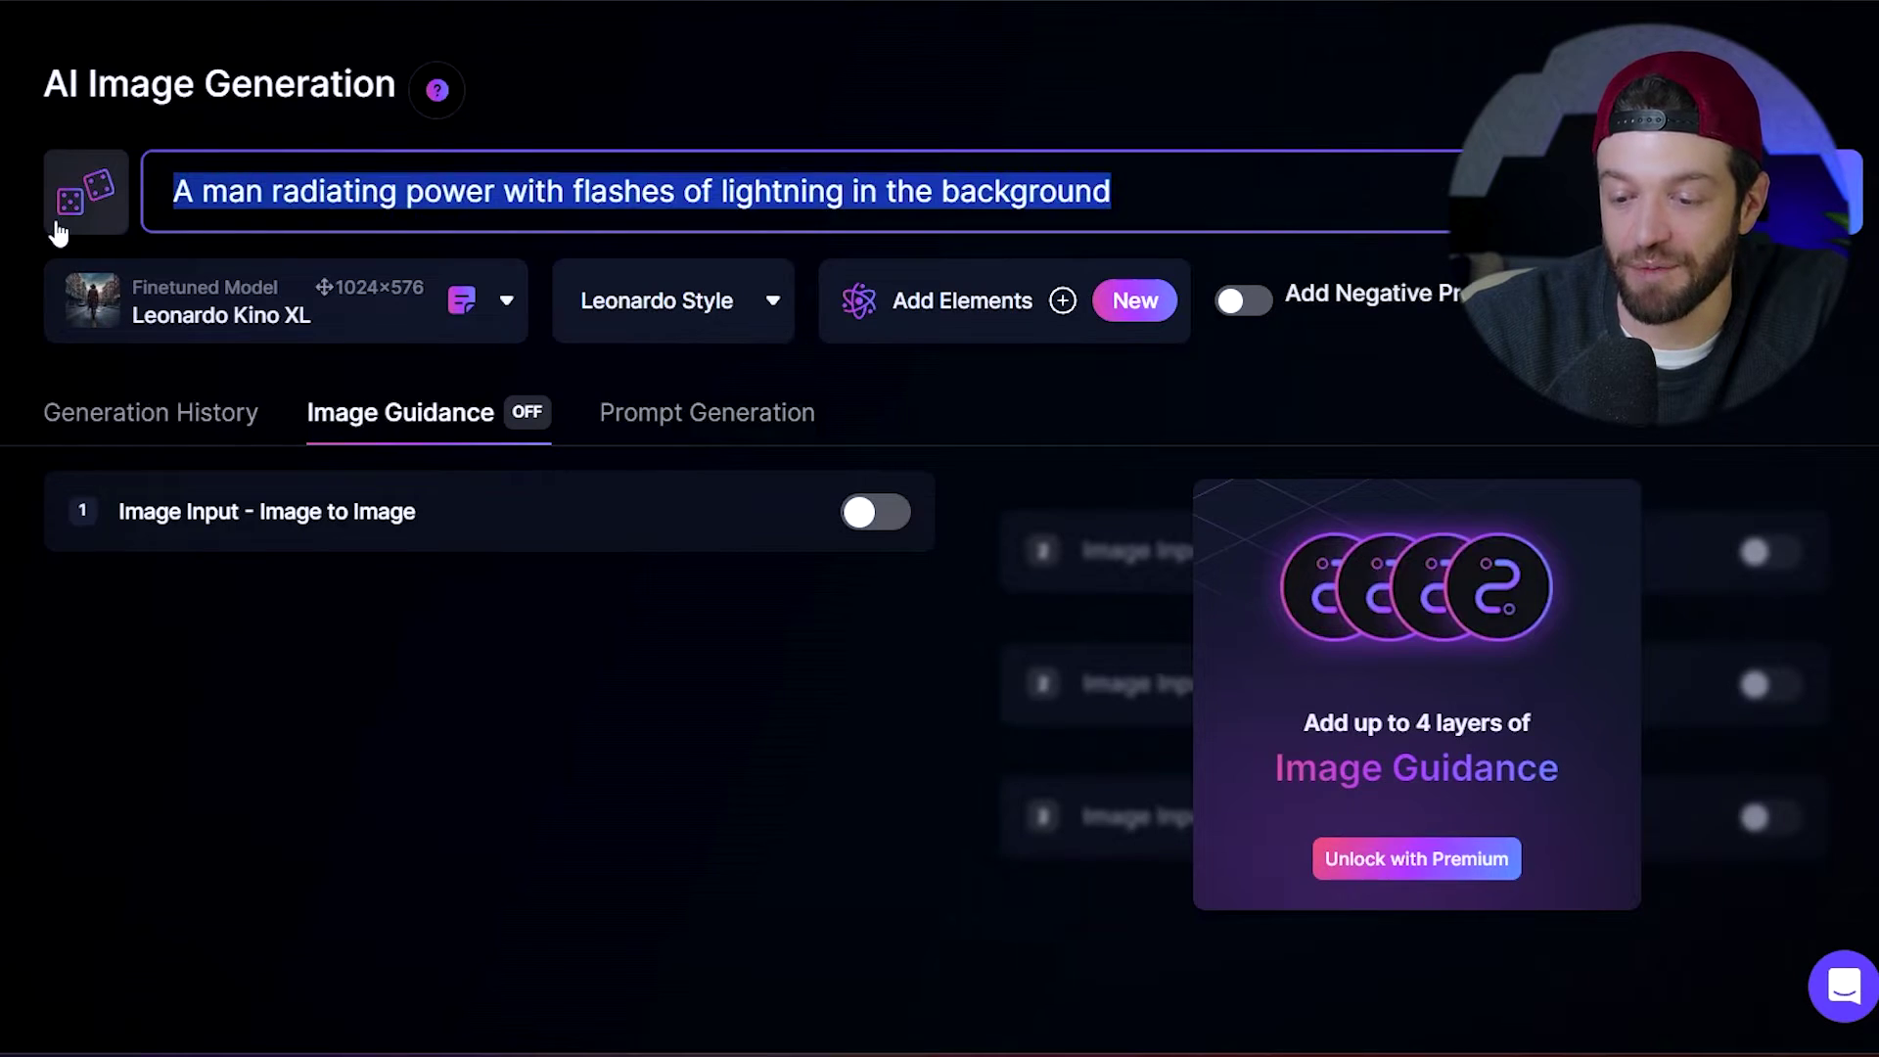
{"action": "type", "text": "Beautiful cyber punk woman, on a majestic white horse, galloping across a vast dystopian landscape."}
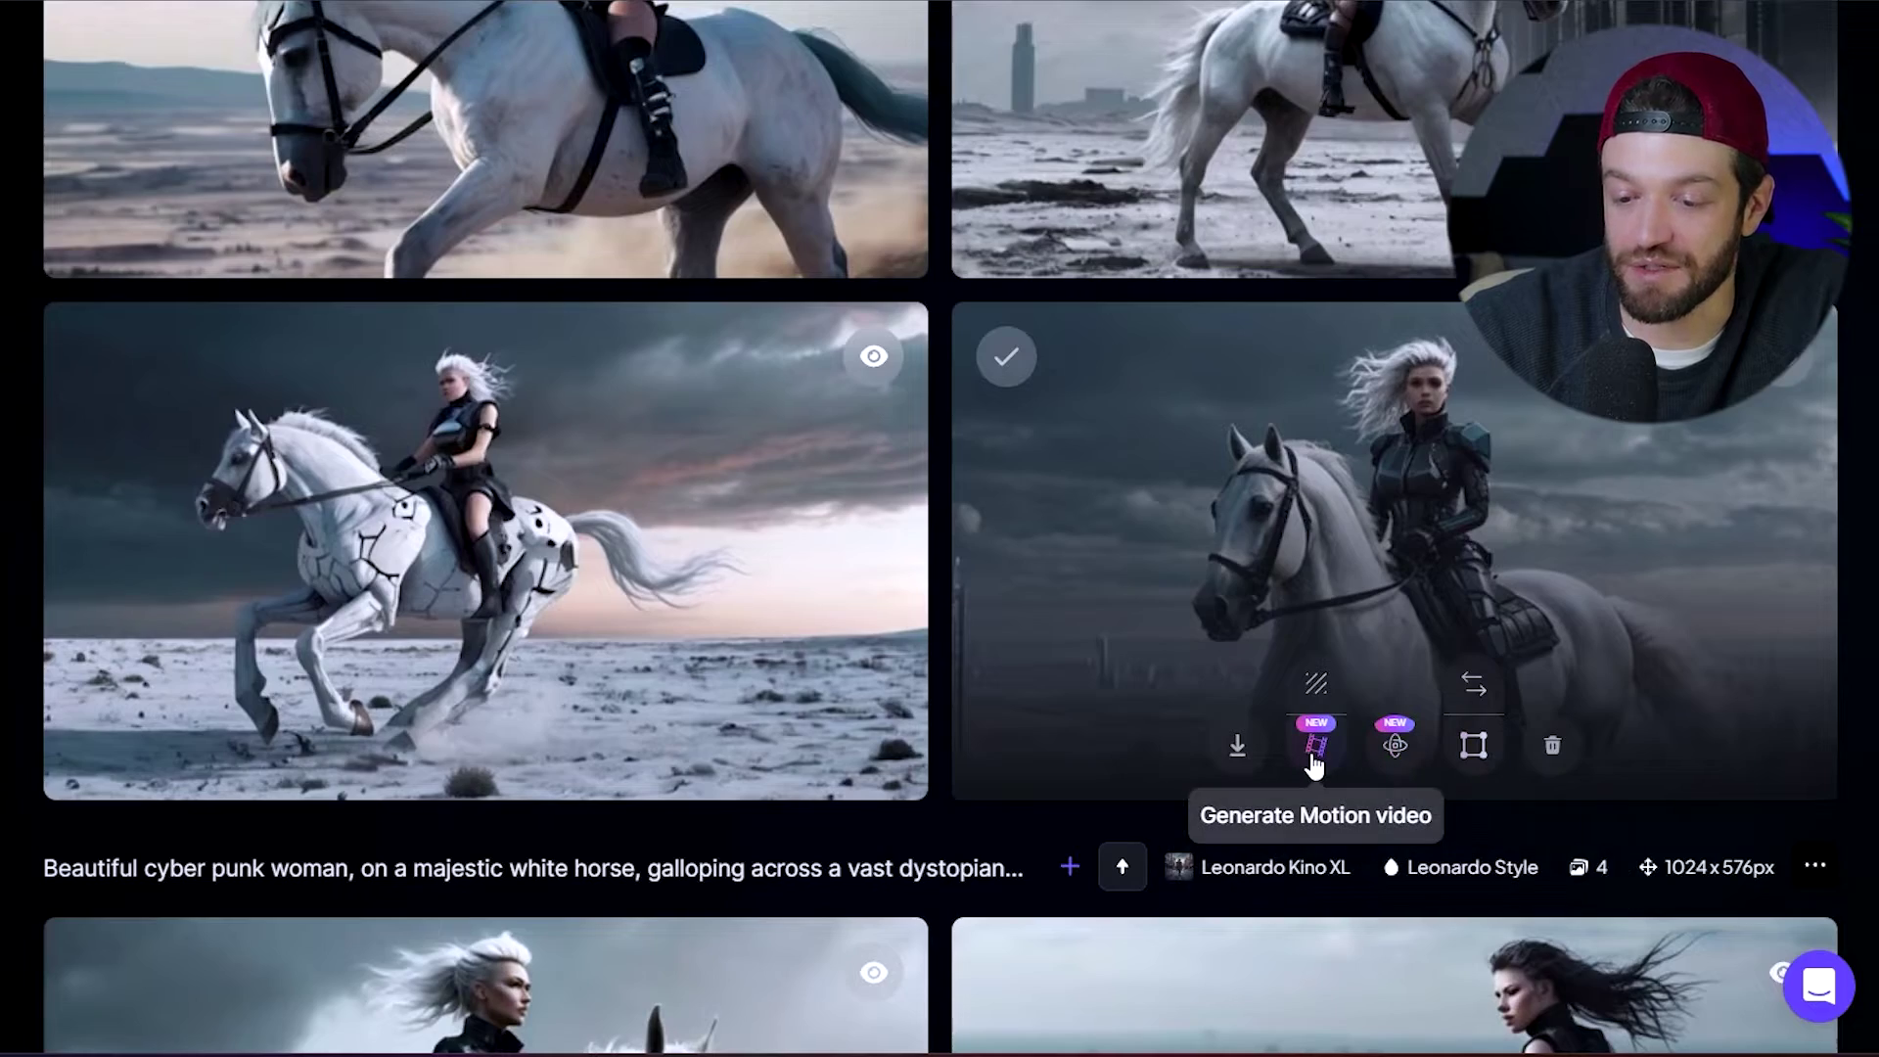
Generate an Image2Motion video from the cyberpunk woman on horseback image
{"action": "left_click", "coordinate": [1314, 746]}
{"action": "left_click", "coordinate": [922, 881]}
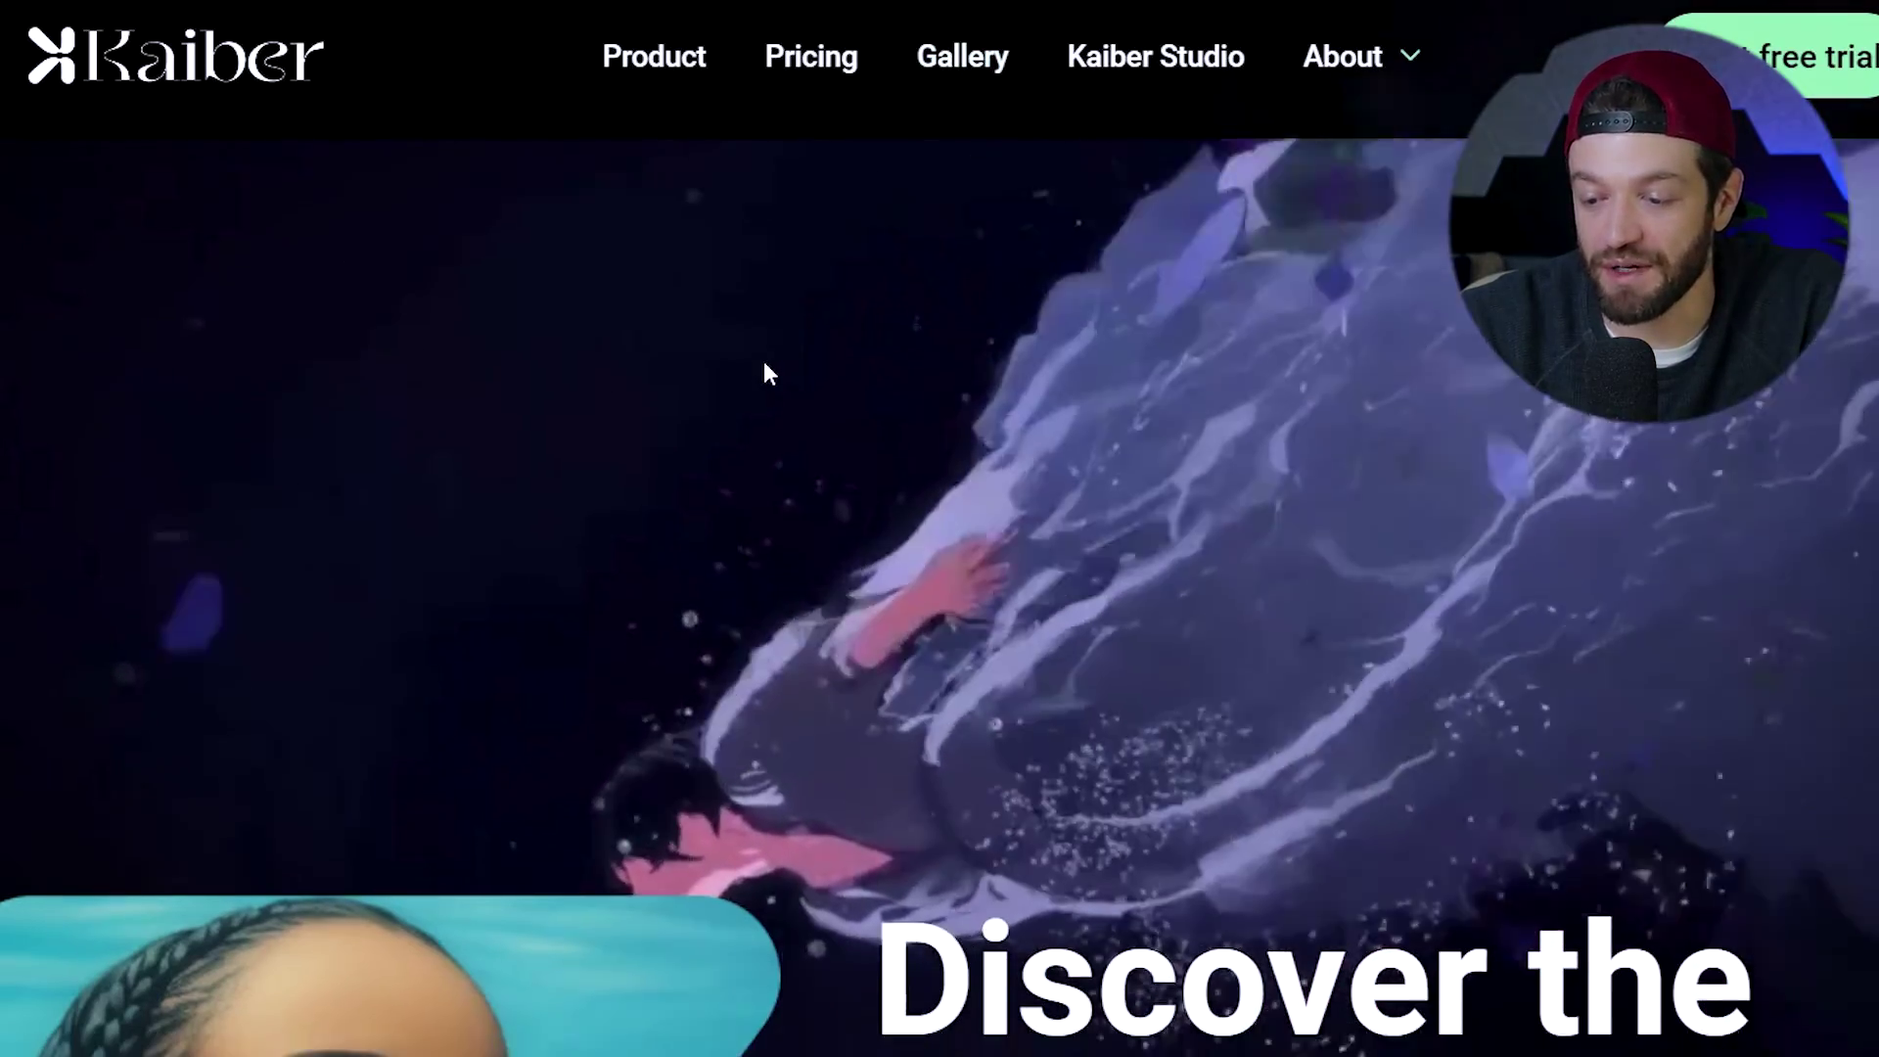
Pick the Motion card under Choose Video Type in Kaiber's creator
{"action": "scroll", "coordinate": [759, 358], "scroll_direction": "down", "scroll_amount": 5}
{"action": "scroll", "coordinate": [753, 359], "scroll_direction": "up", "scroll_amount": 5}
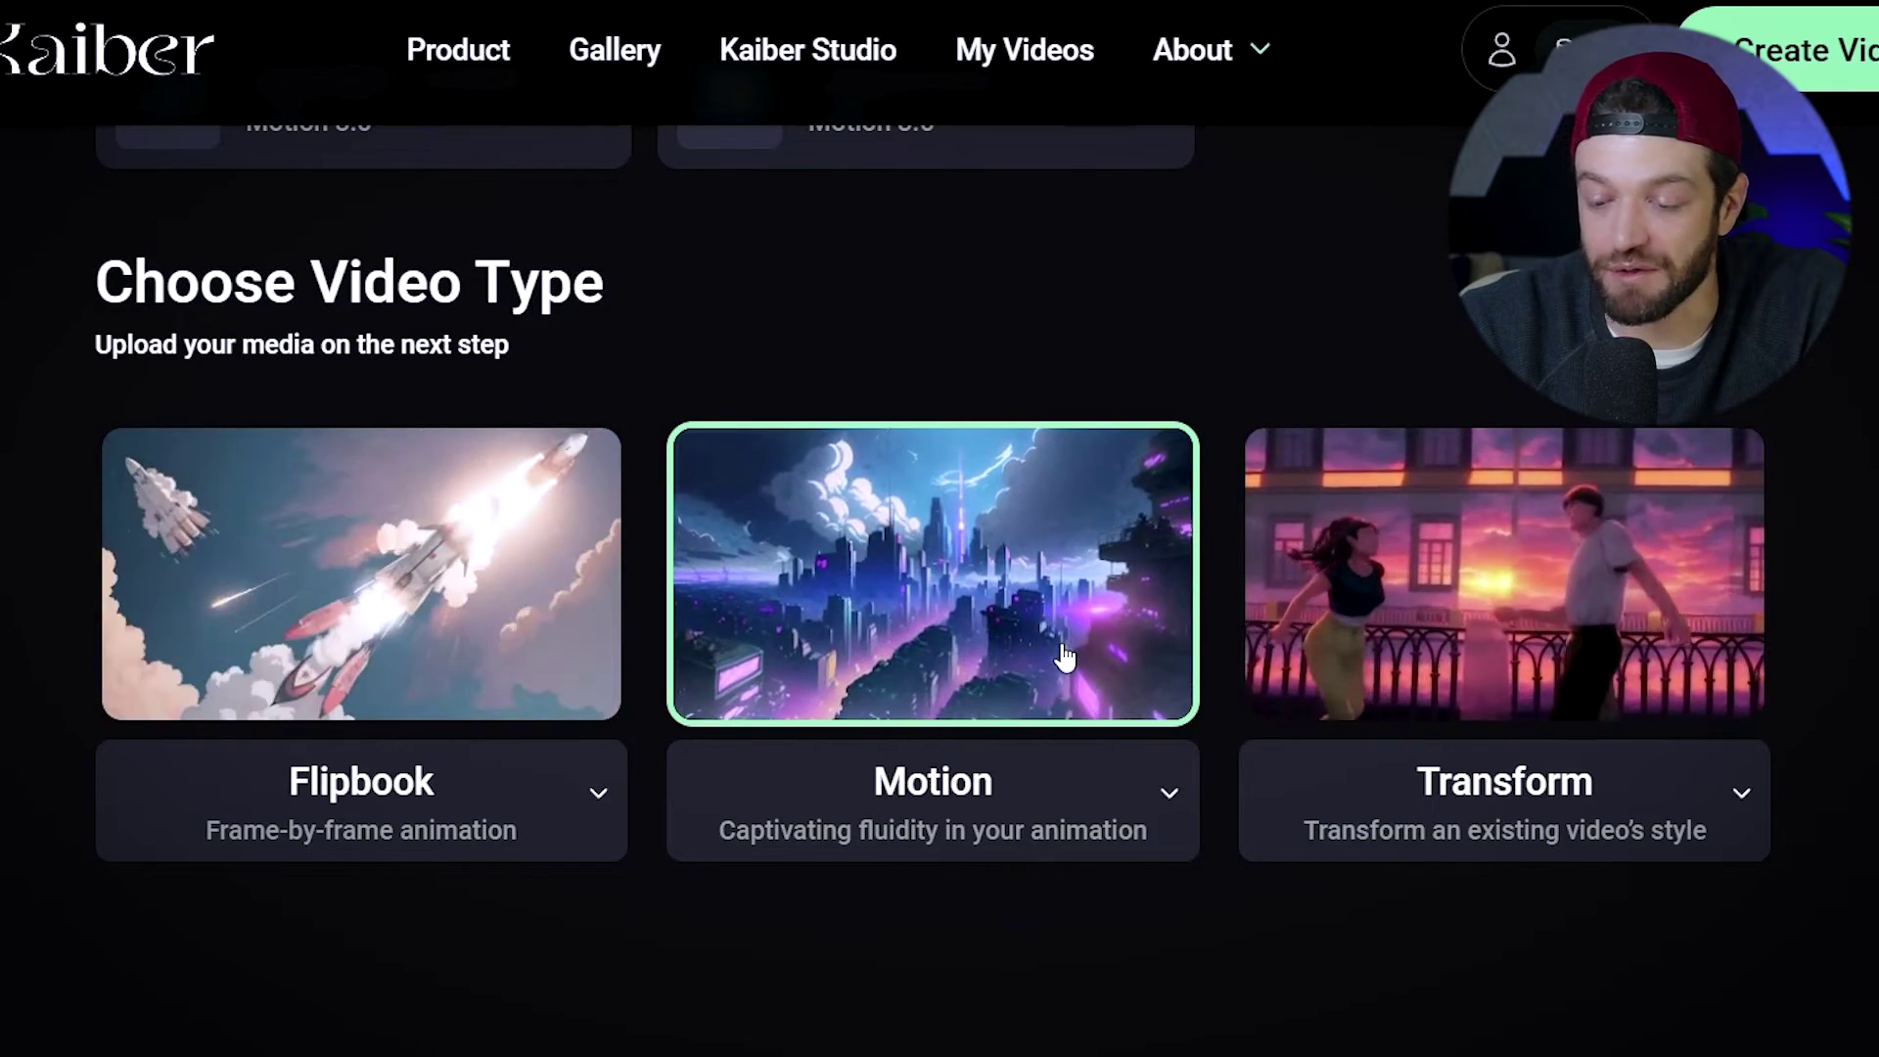
{"action": "scroll", "coordinate": [1083, 664], "scroll_direction": "down", "scroll_amount": 1}
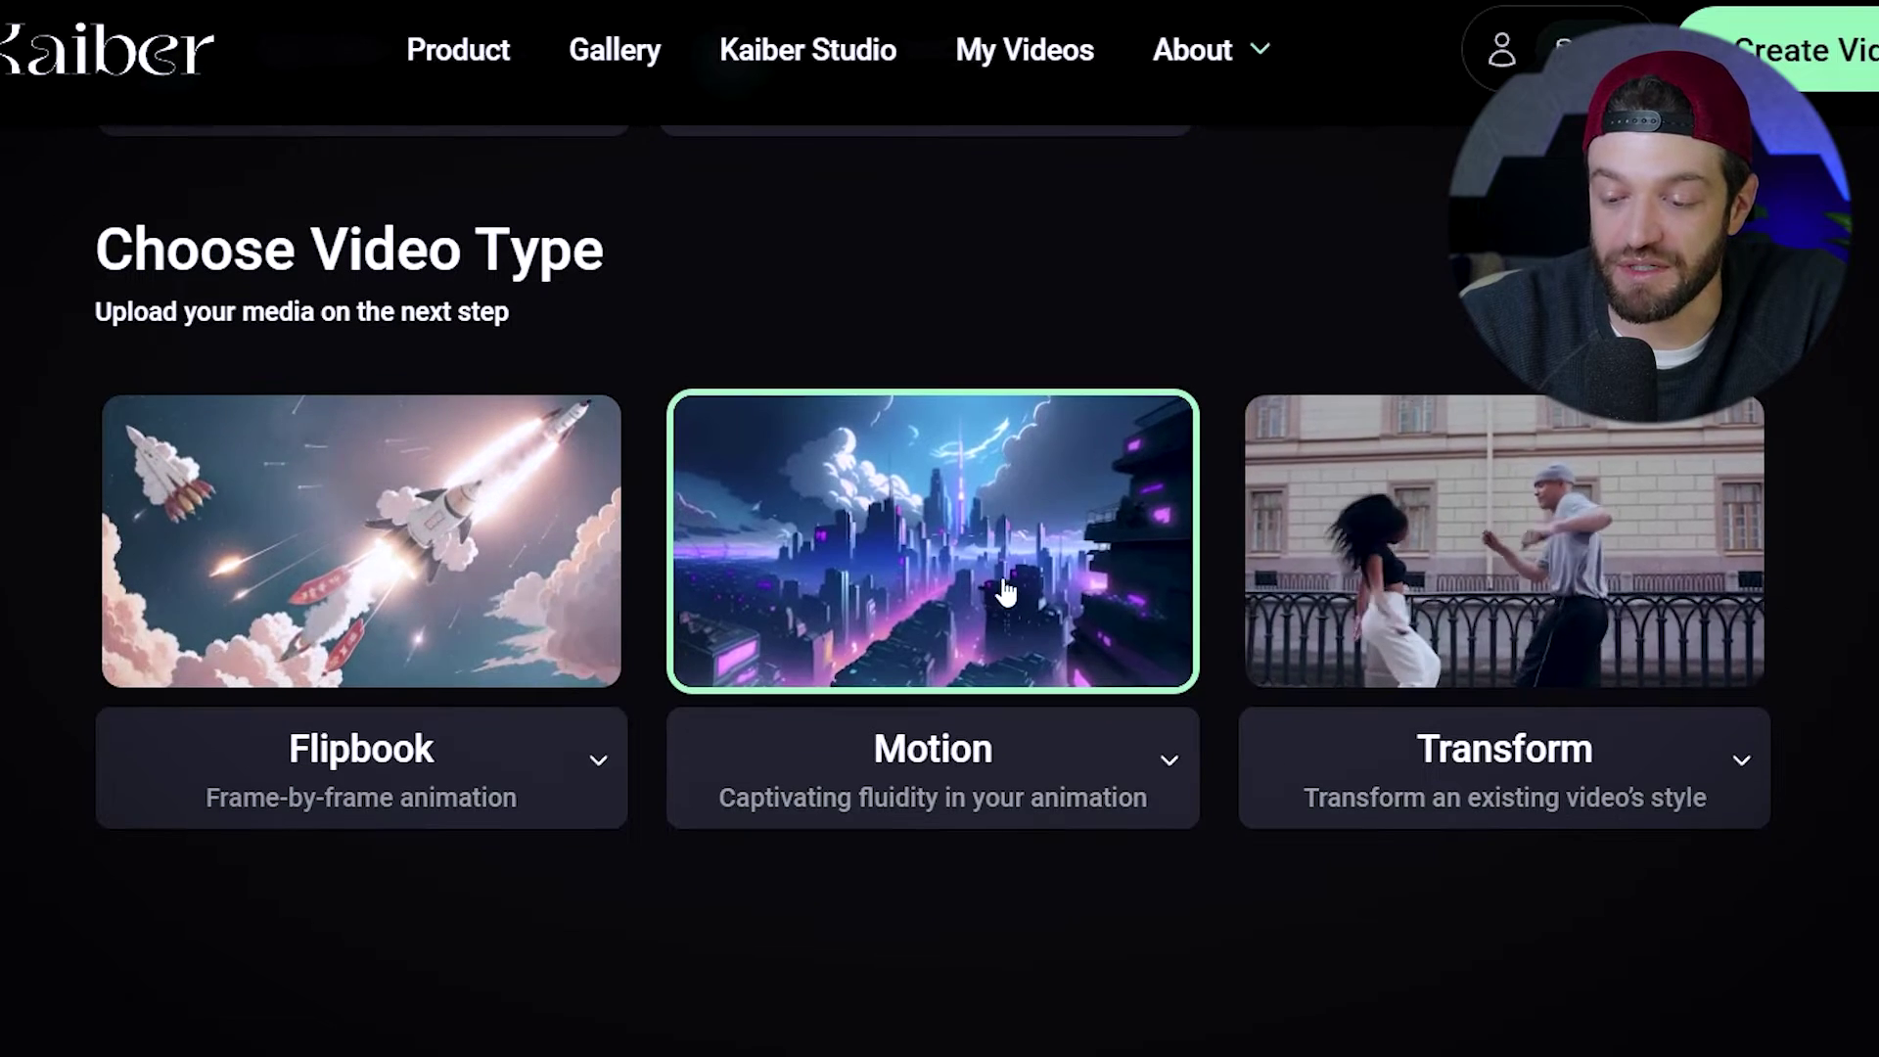
{"action": "left_click", "coordinate": [1043, 701]}
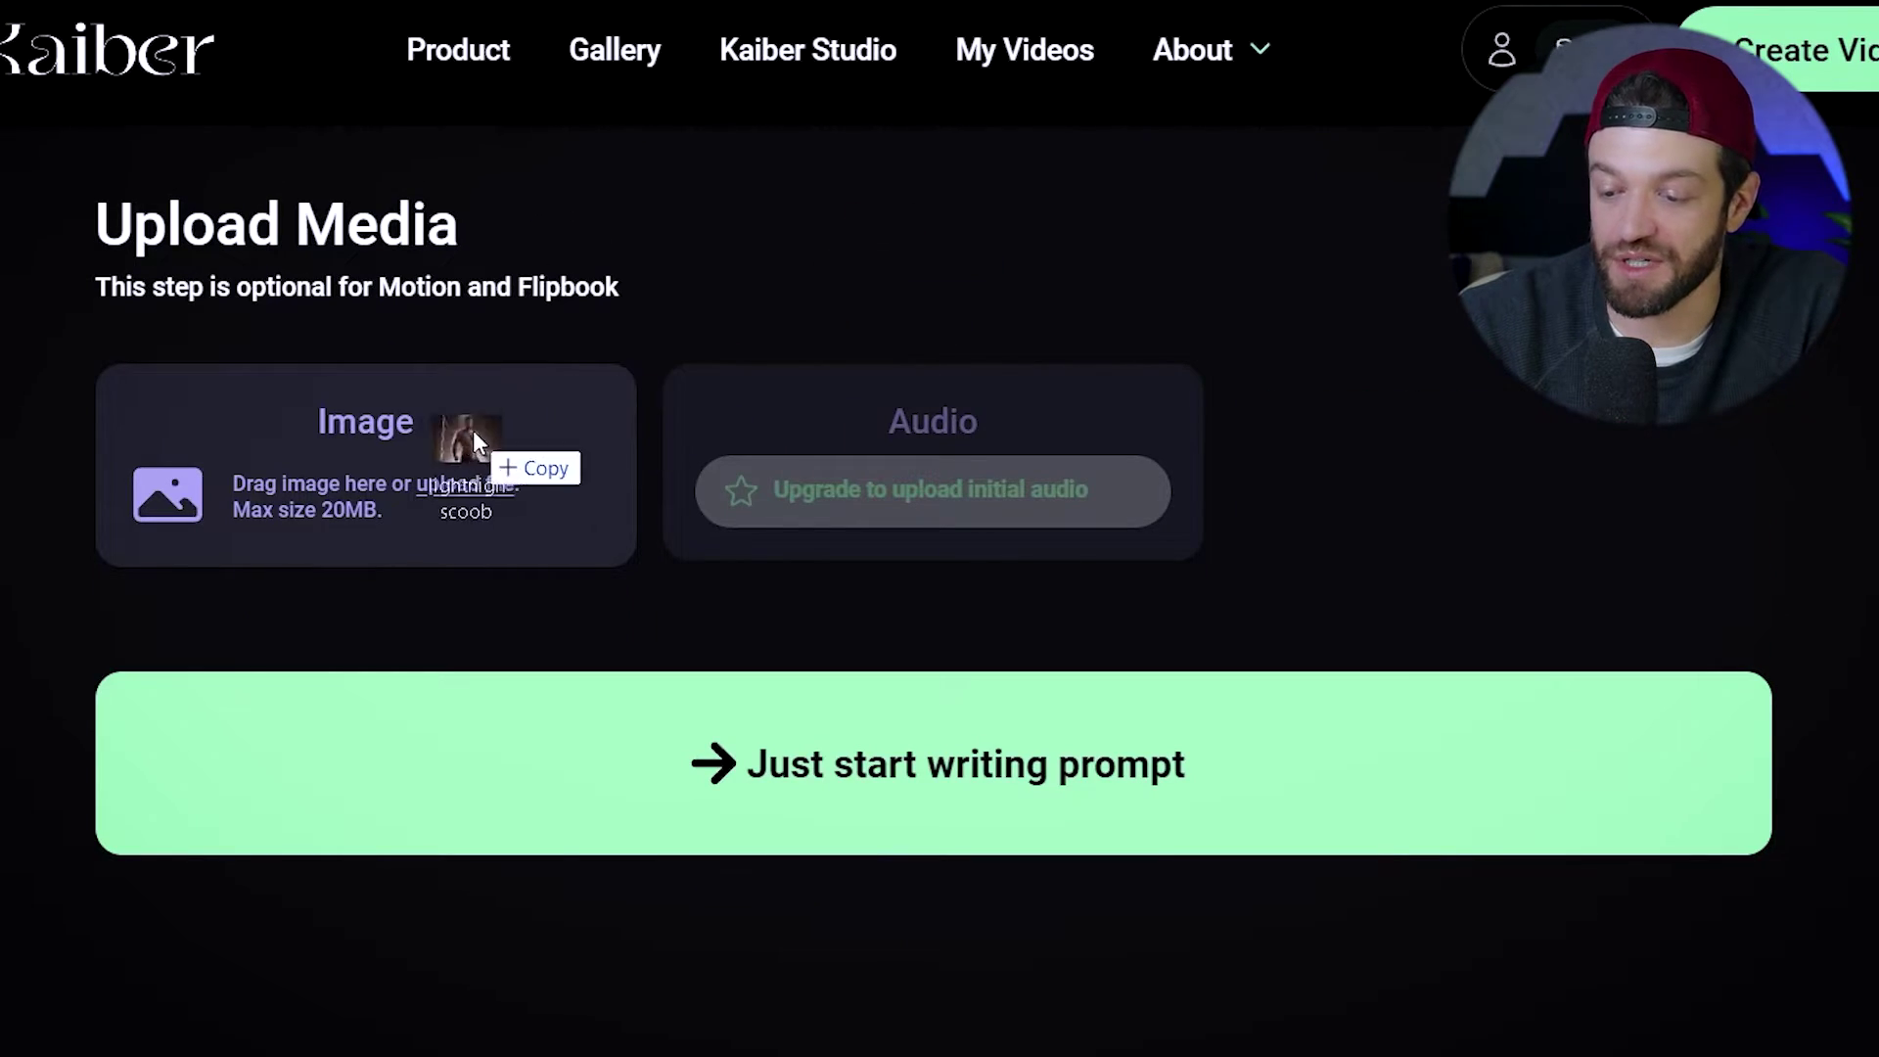
Drop the lightning-man image into Kaiber's Image zone and continue to prompt editing
{"action": "left_click_drag", "start_coordinate": [476, 442], "coordinate": [367, 446]}
{"action": "scroll", "coordinate": [476, 696], "scroll_direction": "up", "scroll_amount": 3}
{"action": "scroll", "coordinate": [477, 695], "scroll_direction": "down", "scroll_amount": 3}
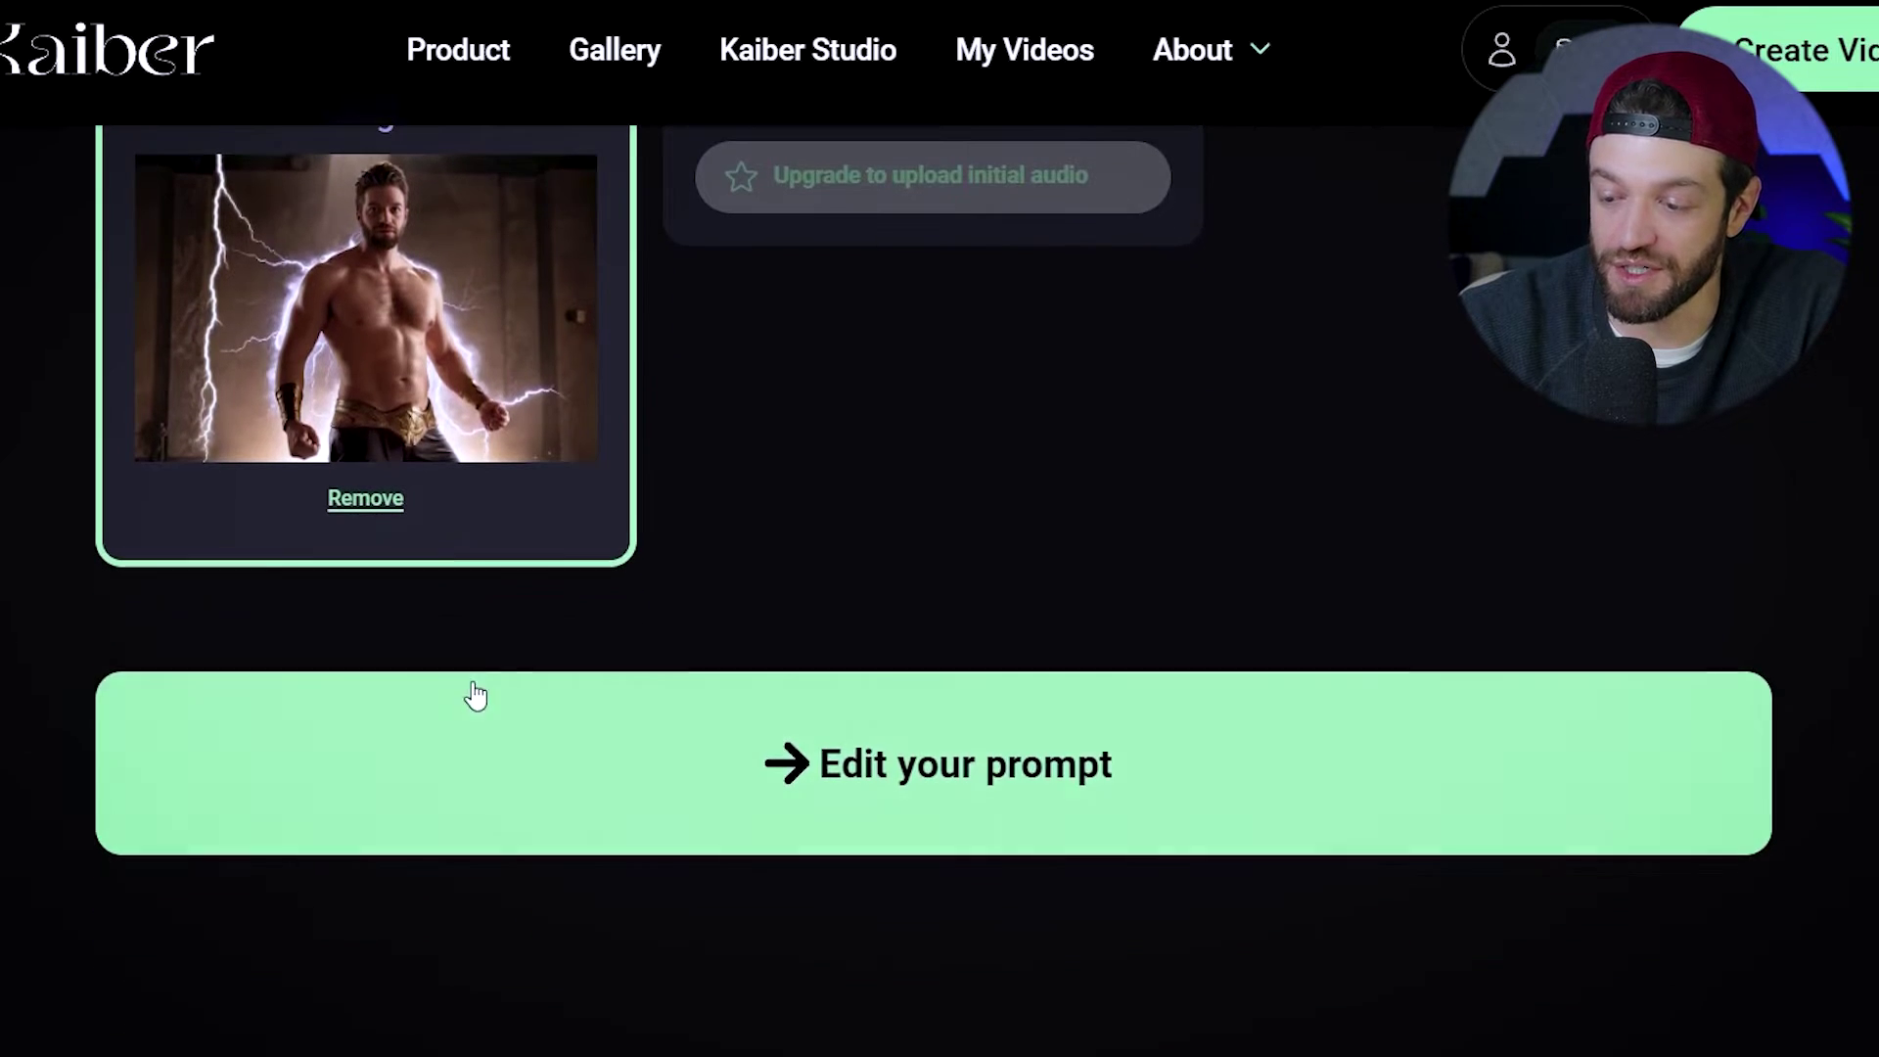
{"action": "left_click", "coordinate": [708, 738]}
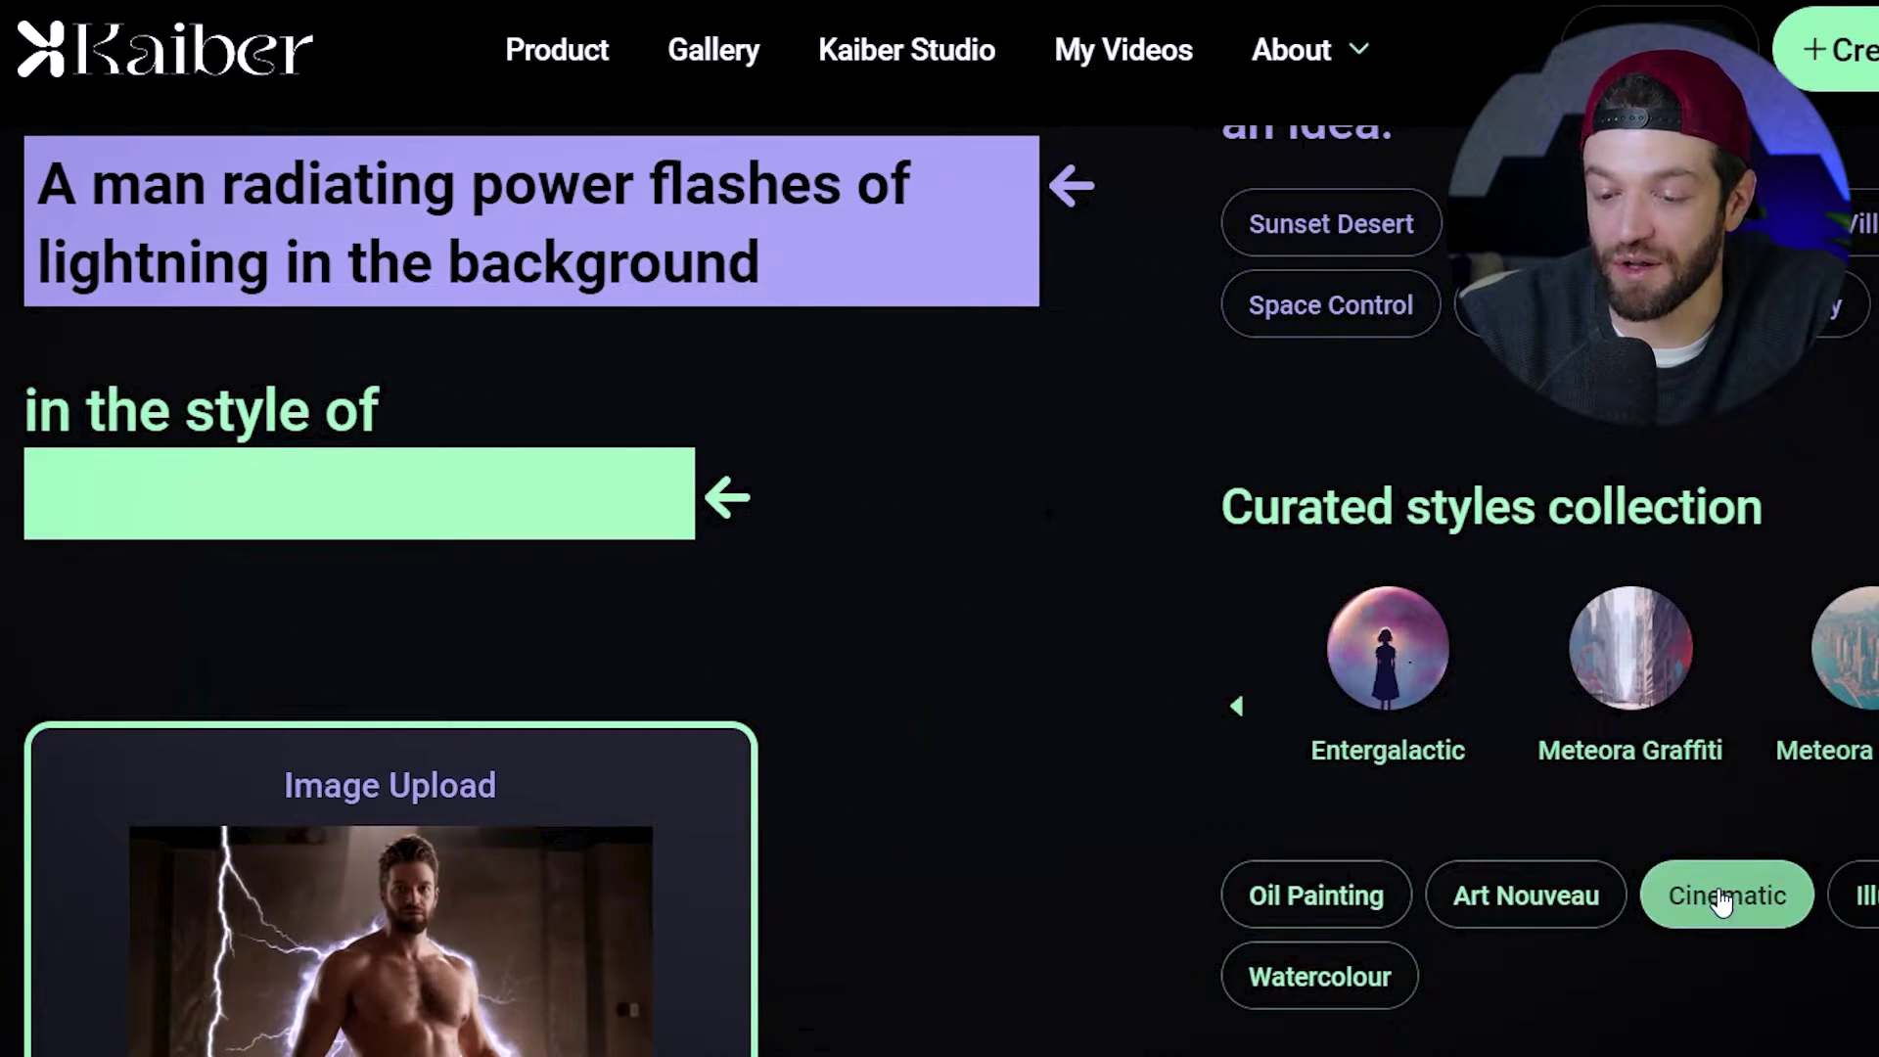
Apply the Cinematic style, set duration to 0:04, and generate preview frames
{"action": "left_click", "coordinate": [1720, 900]}
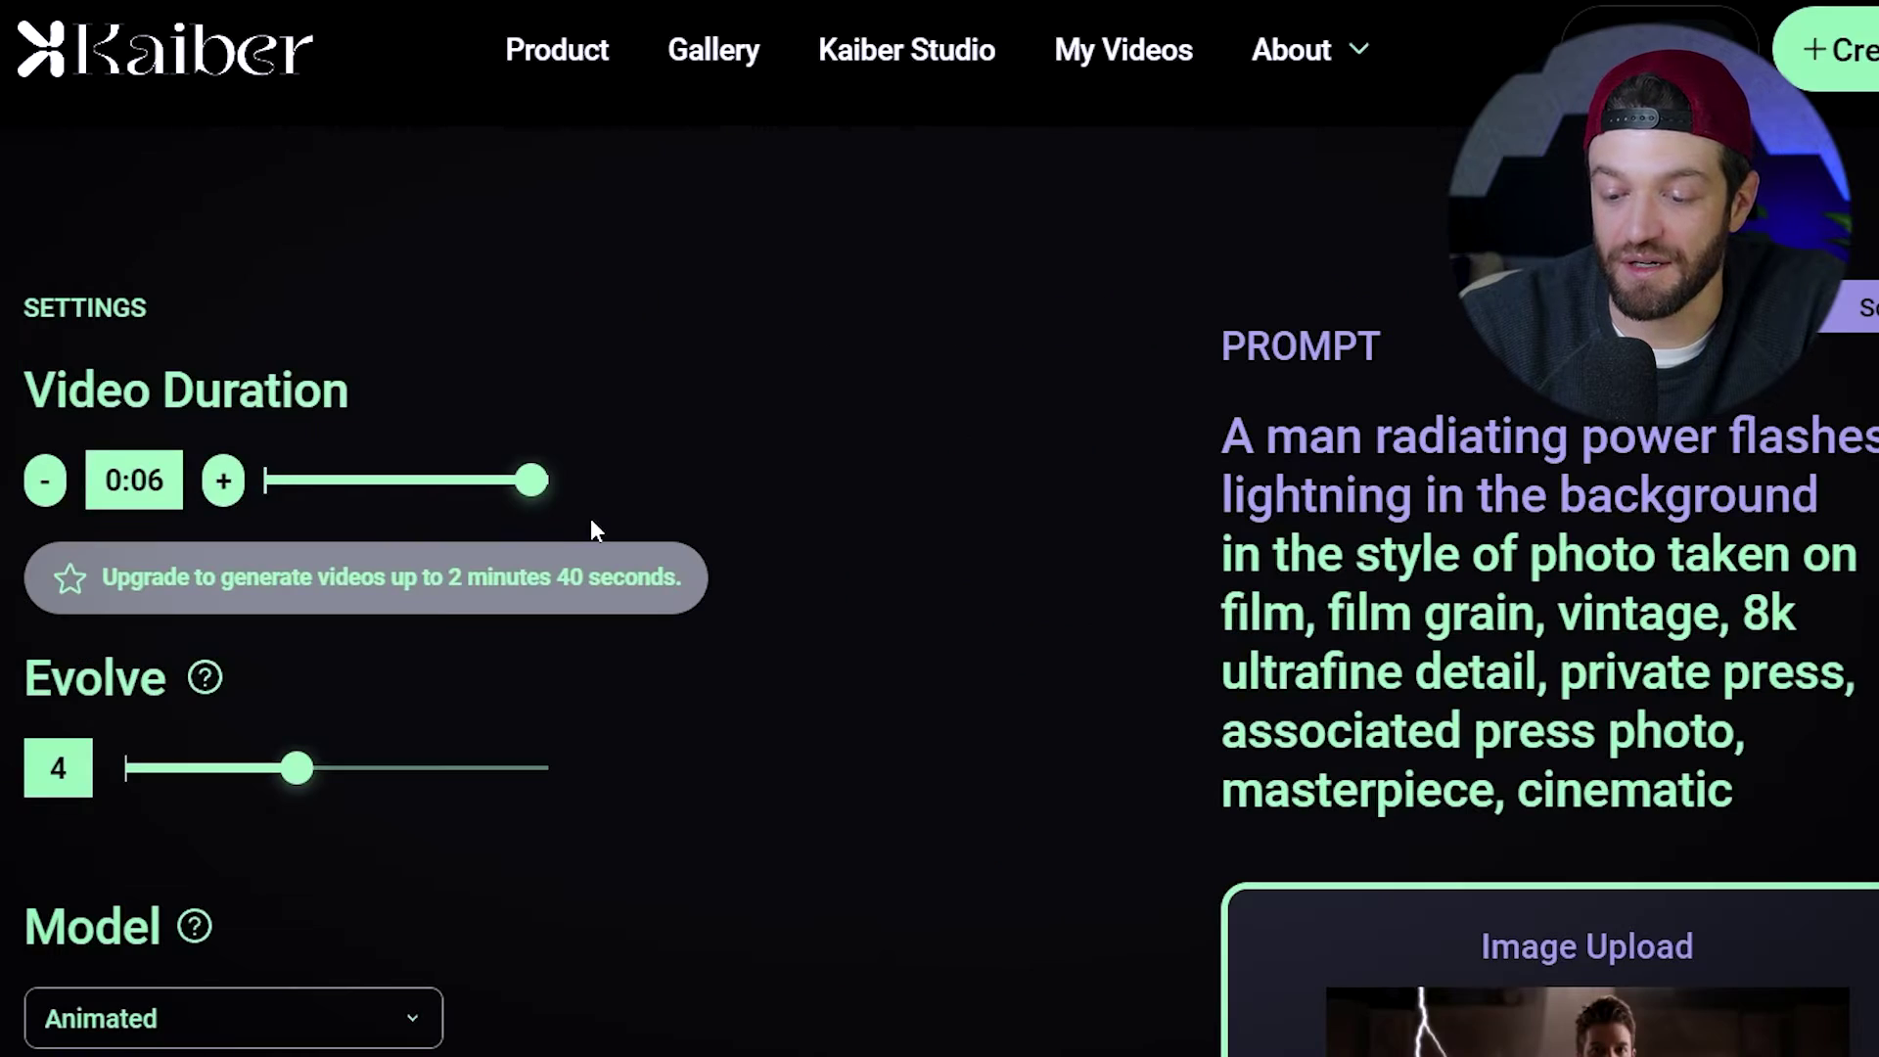
{"action": "scroll", "coordinate": [354, 504], "scroll_direction": "down", "scroll_amount": 3}
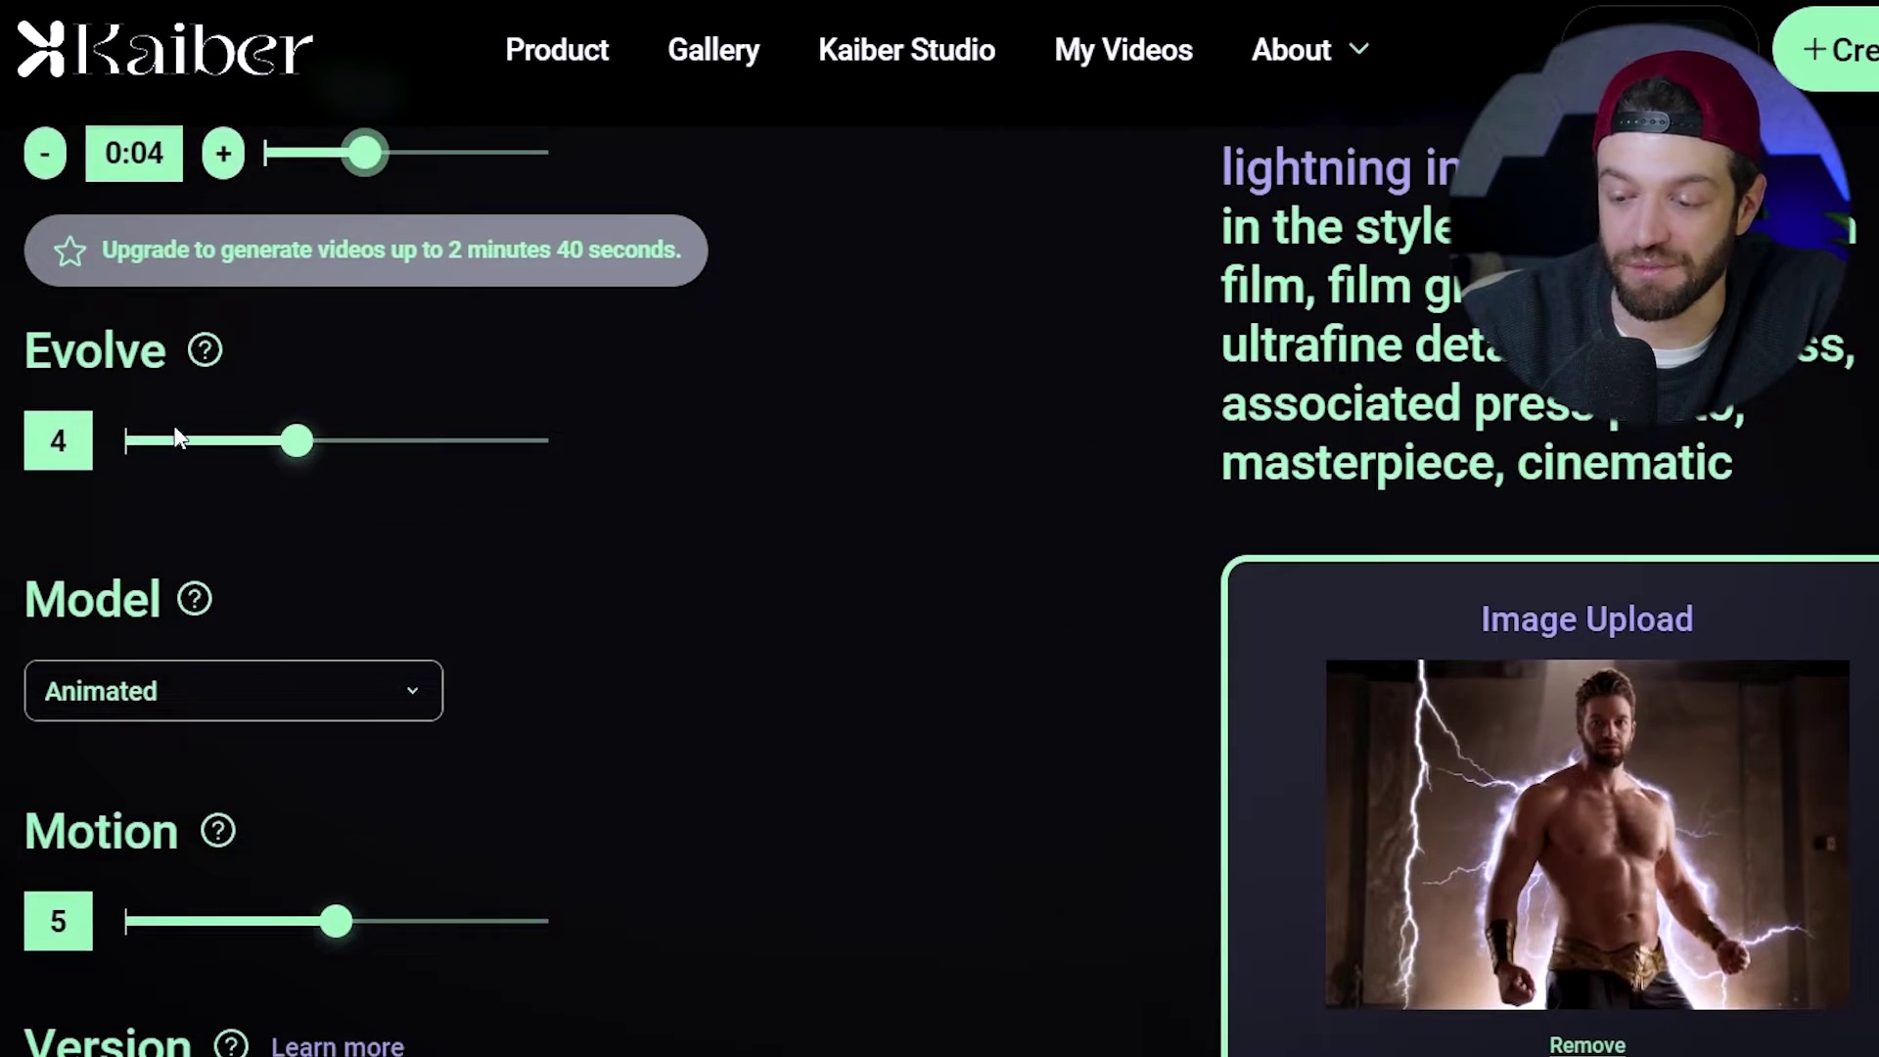
{"action": "scroll", "coordinate": [209, 356], "scroll_direction": "down", "scroll_amount": 7}
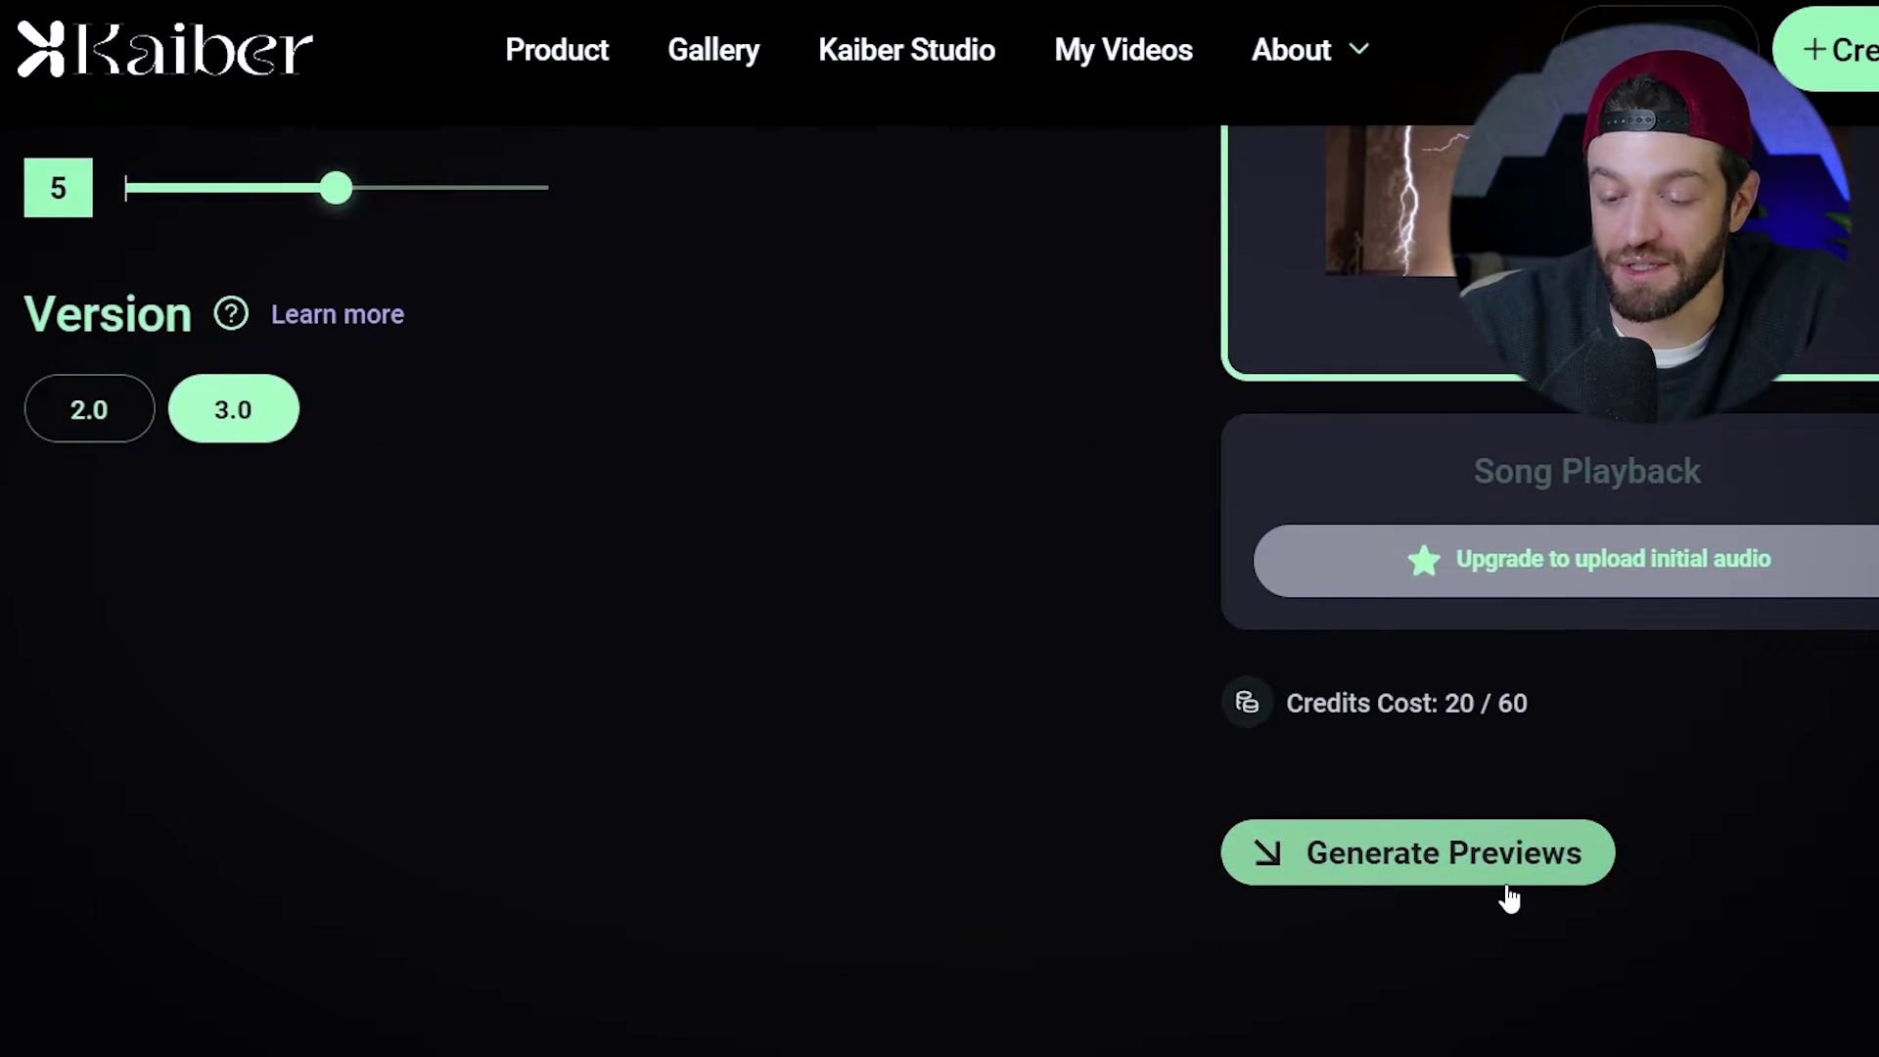
{"action": "left_click", "coordinate": [1434, 874]}
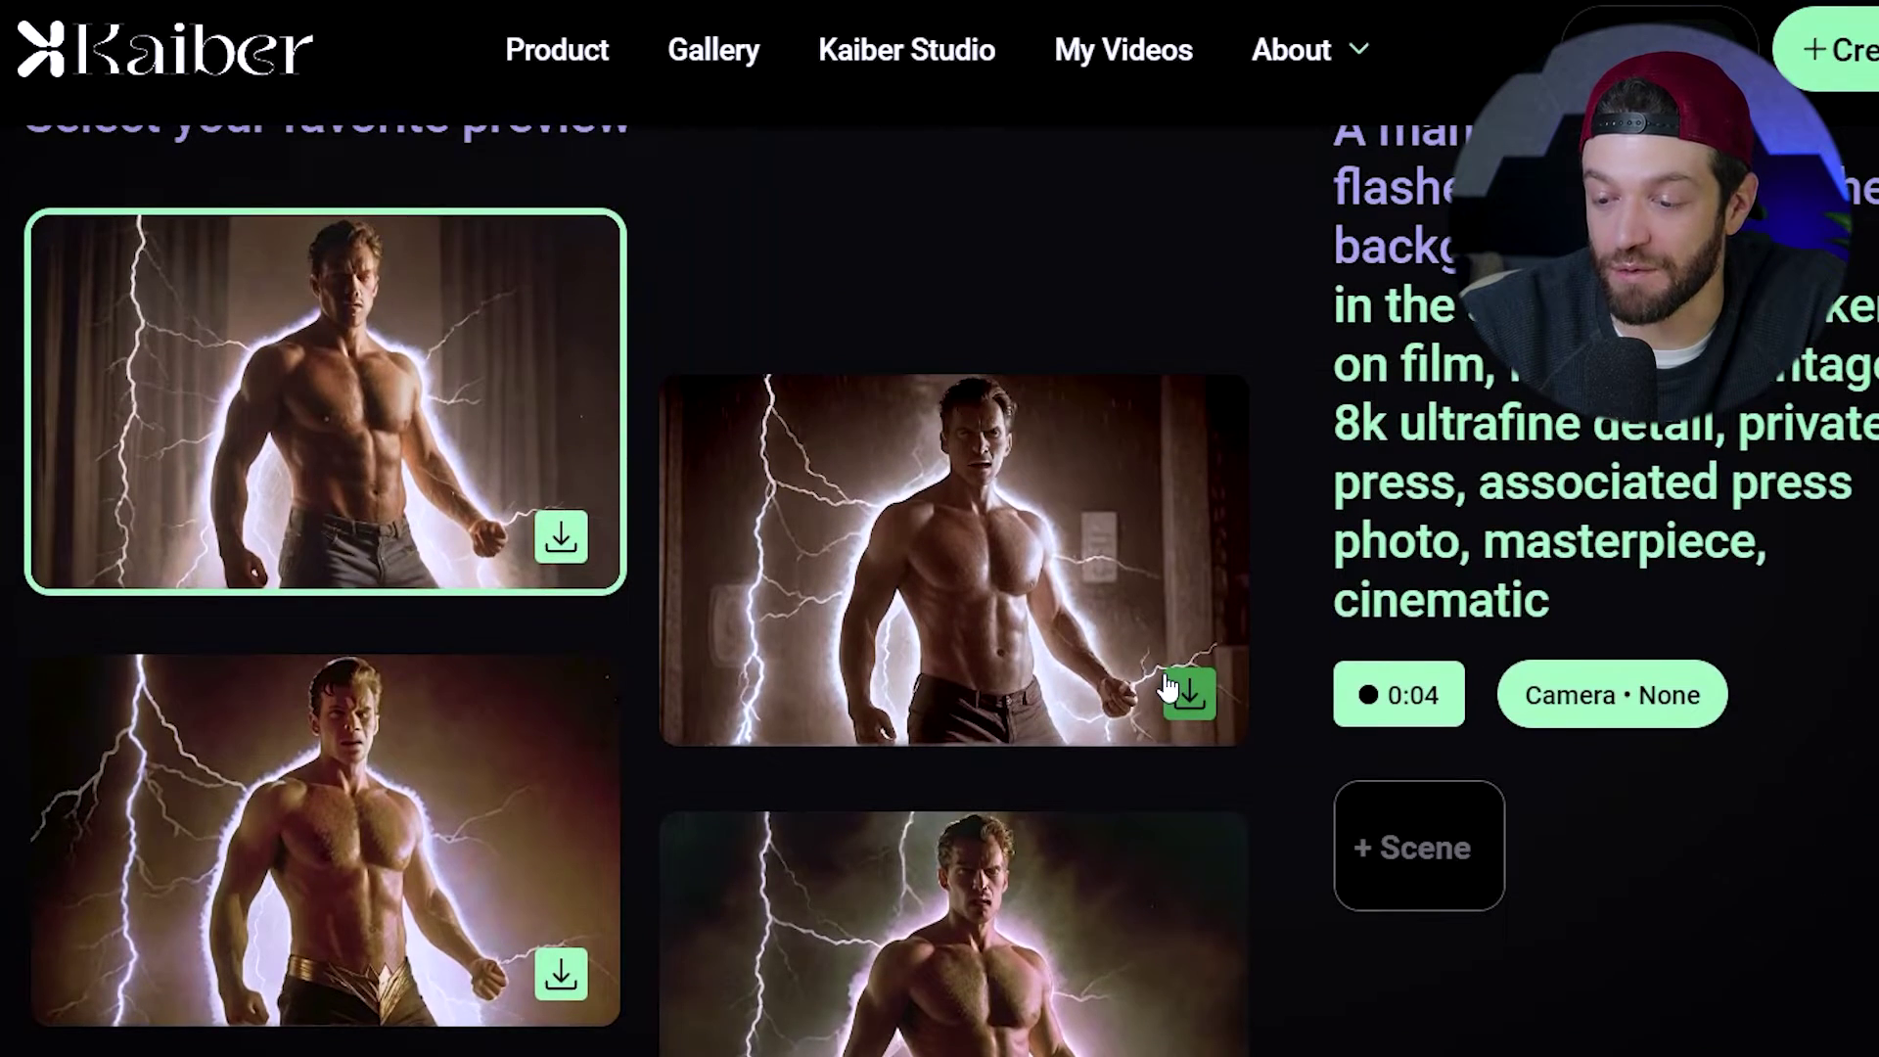
{"action": "scroll", "coordinate": [1164, 685], "scroll_direction": "down", "scroll_amount": 5}
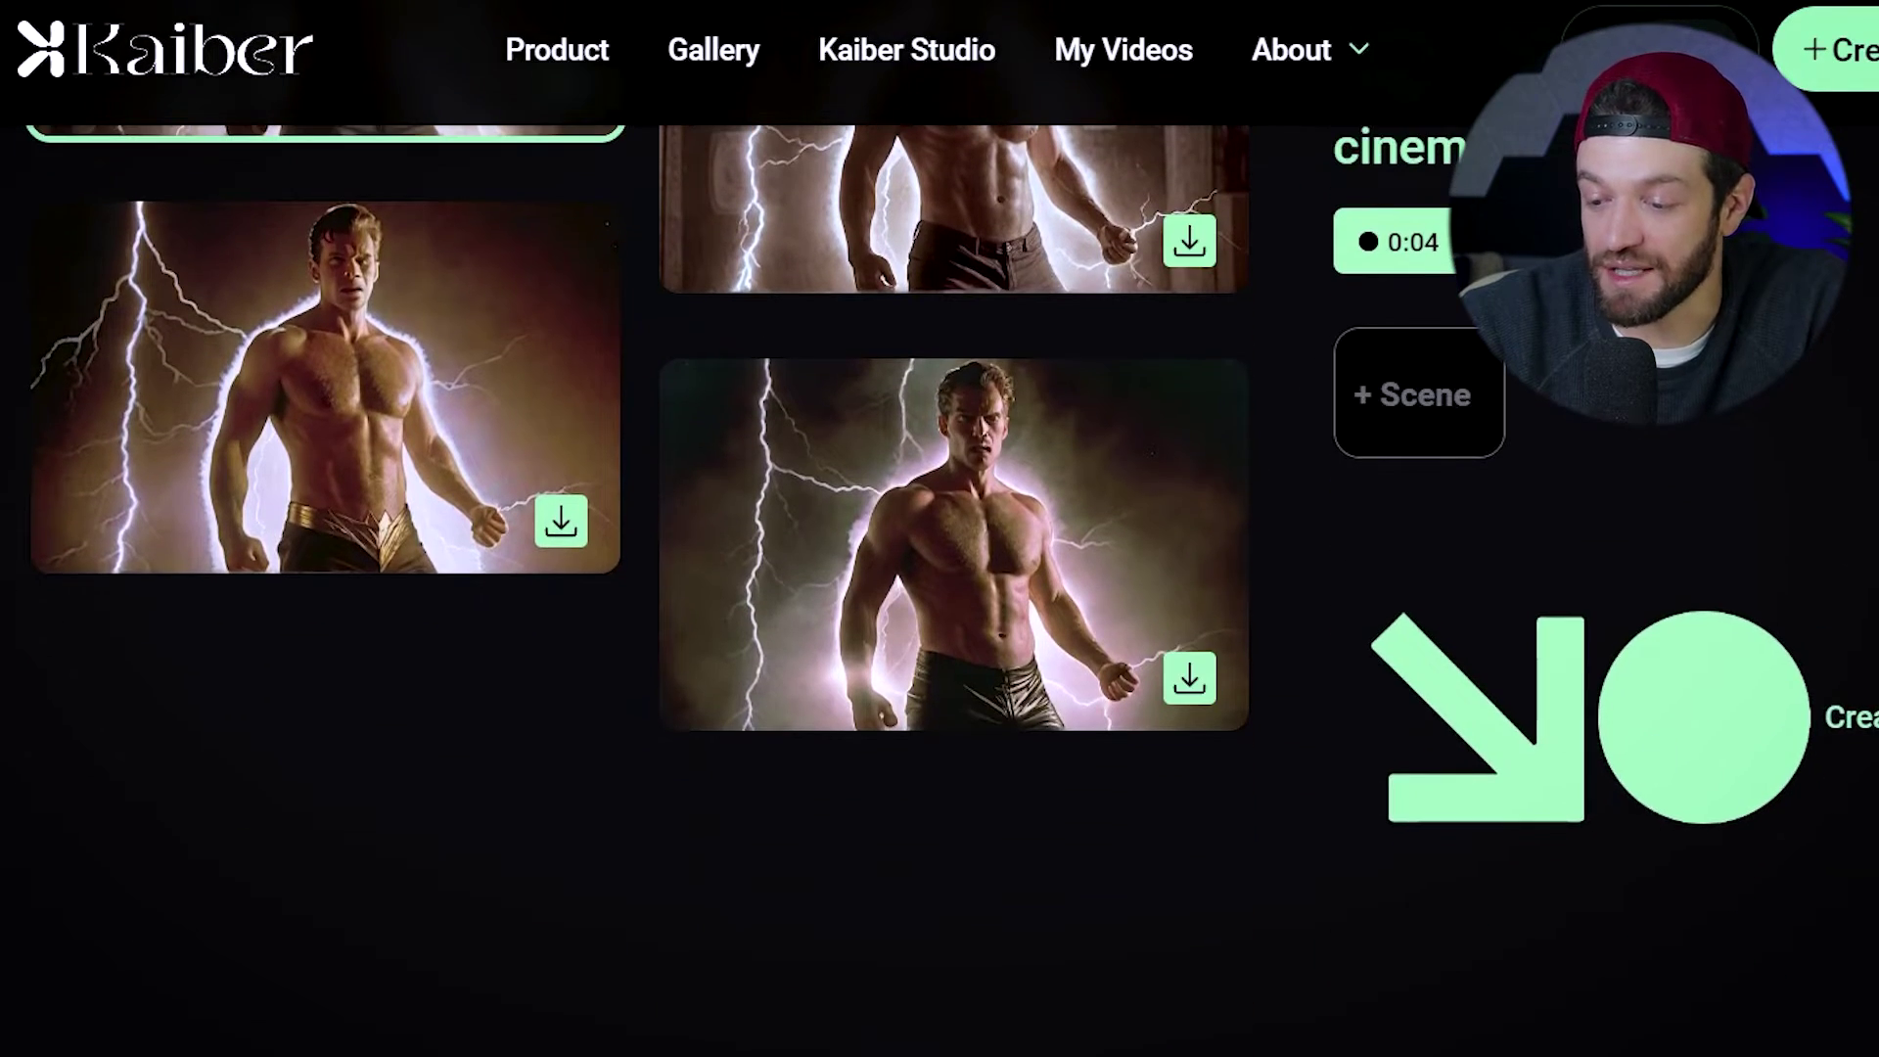
Select the bottom-right lightning preview and create the full video from it
{"action": "left_click", "coordinate": [944, 589]}
{"action": "left_click", "coordinate": [1799, 748]}
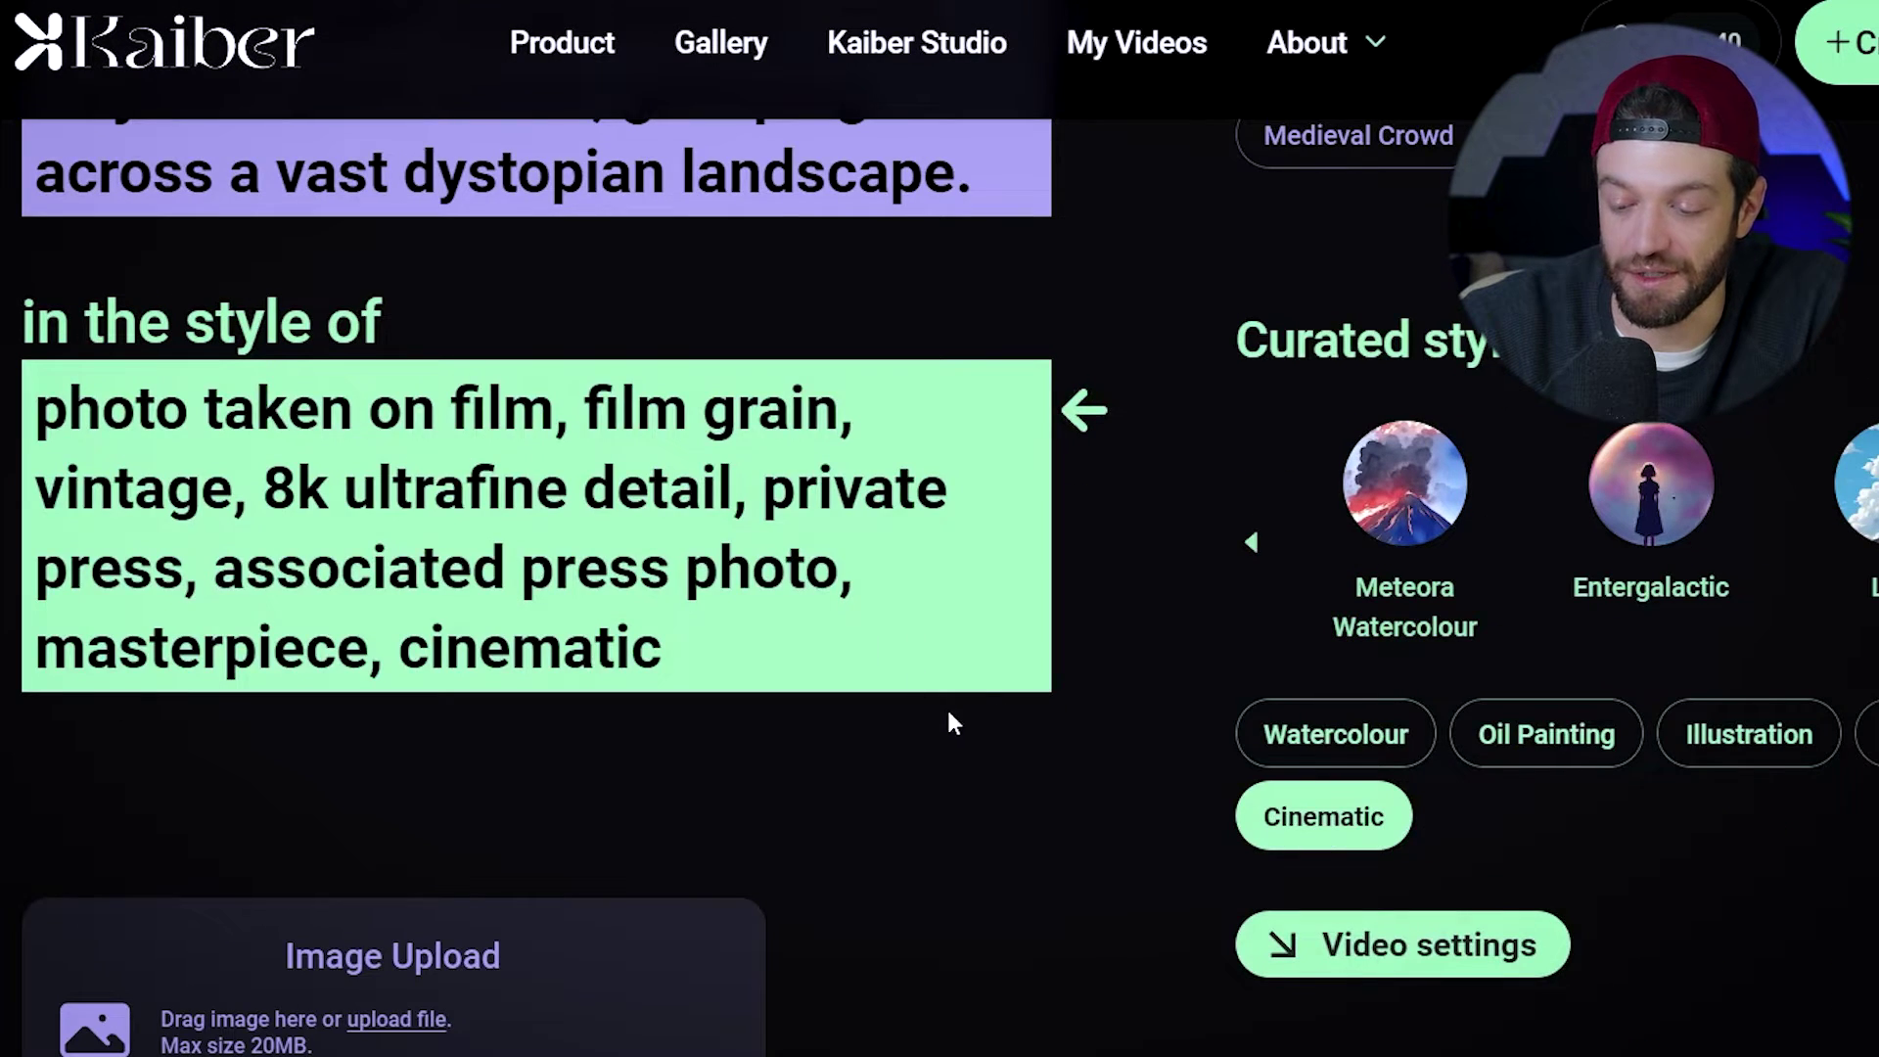
Scroll through Kaiber's creator with the cyberpunk woman on a white horse prompt entered
{"action": "scroll", "coordinate": [1125, 773], "scroll_direction": "down", "scroll_amount": 2}
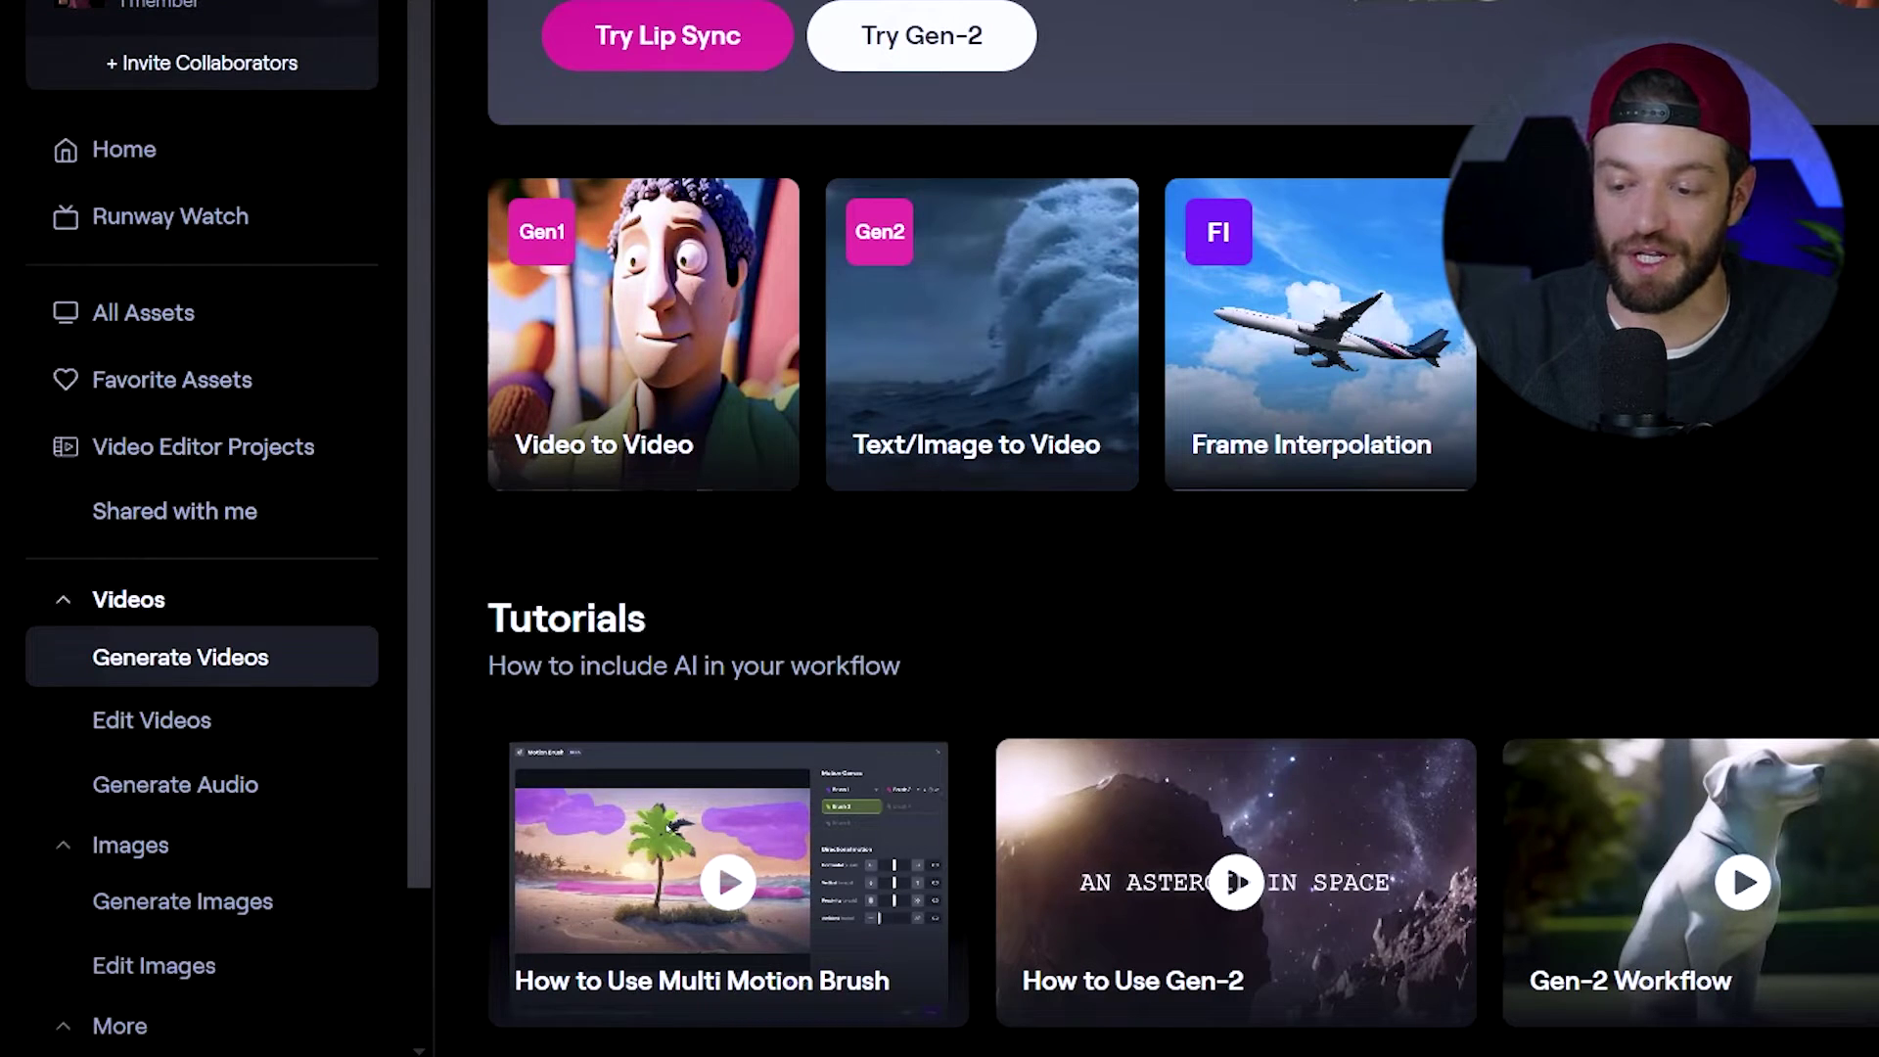
Open Runway's Text/Image to Video tool and drop in the lightning-man image
{"action": "scroll", "coordinate": [1154, 587], "scroll_direction": "down", "scroll_amount": 2}
{"action": "scroll", "coordinate": [1155, 528], "scroll_direction": "up", "scroll_amount": 2}
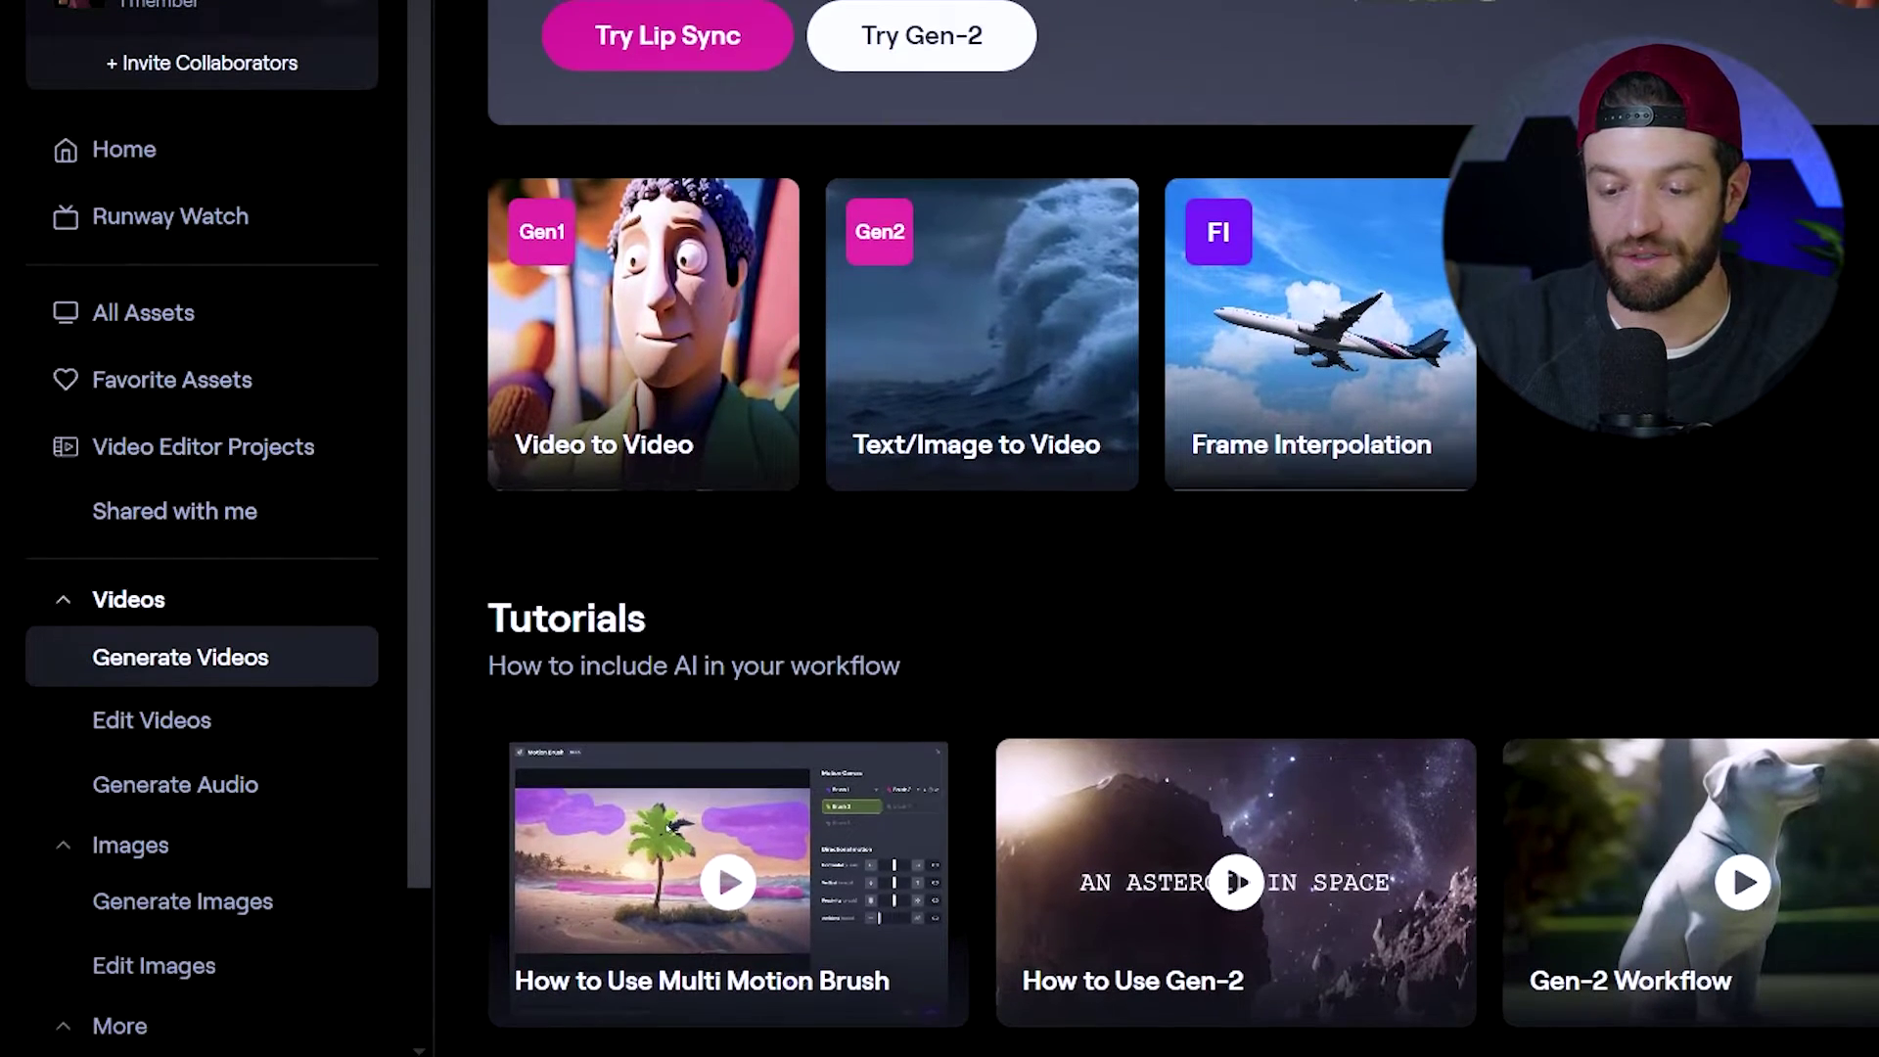
{"action": "left_click", "coordinate": [1015, 362]}
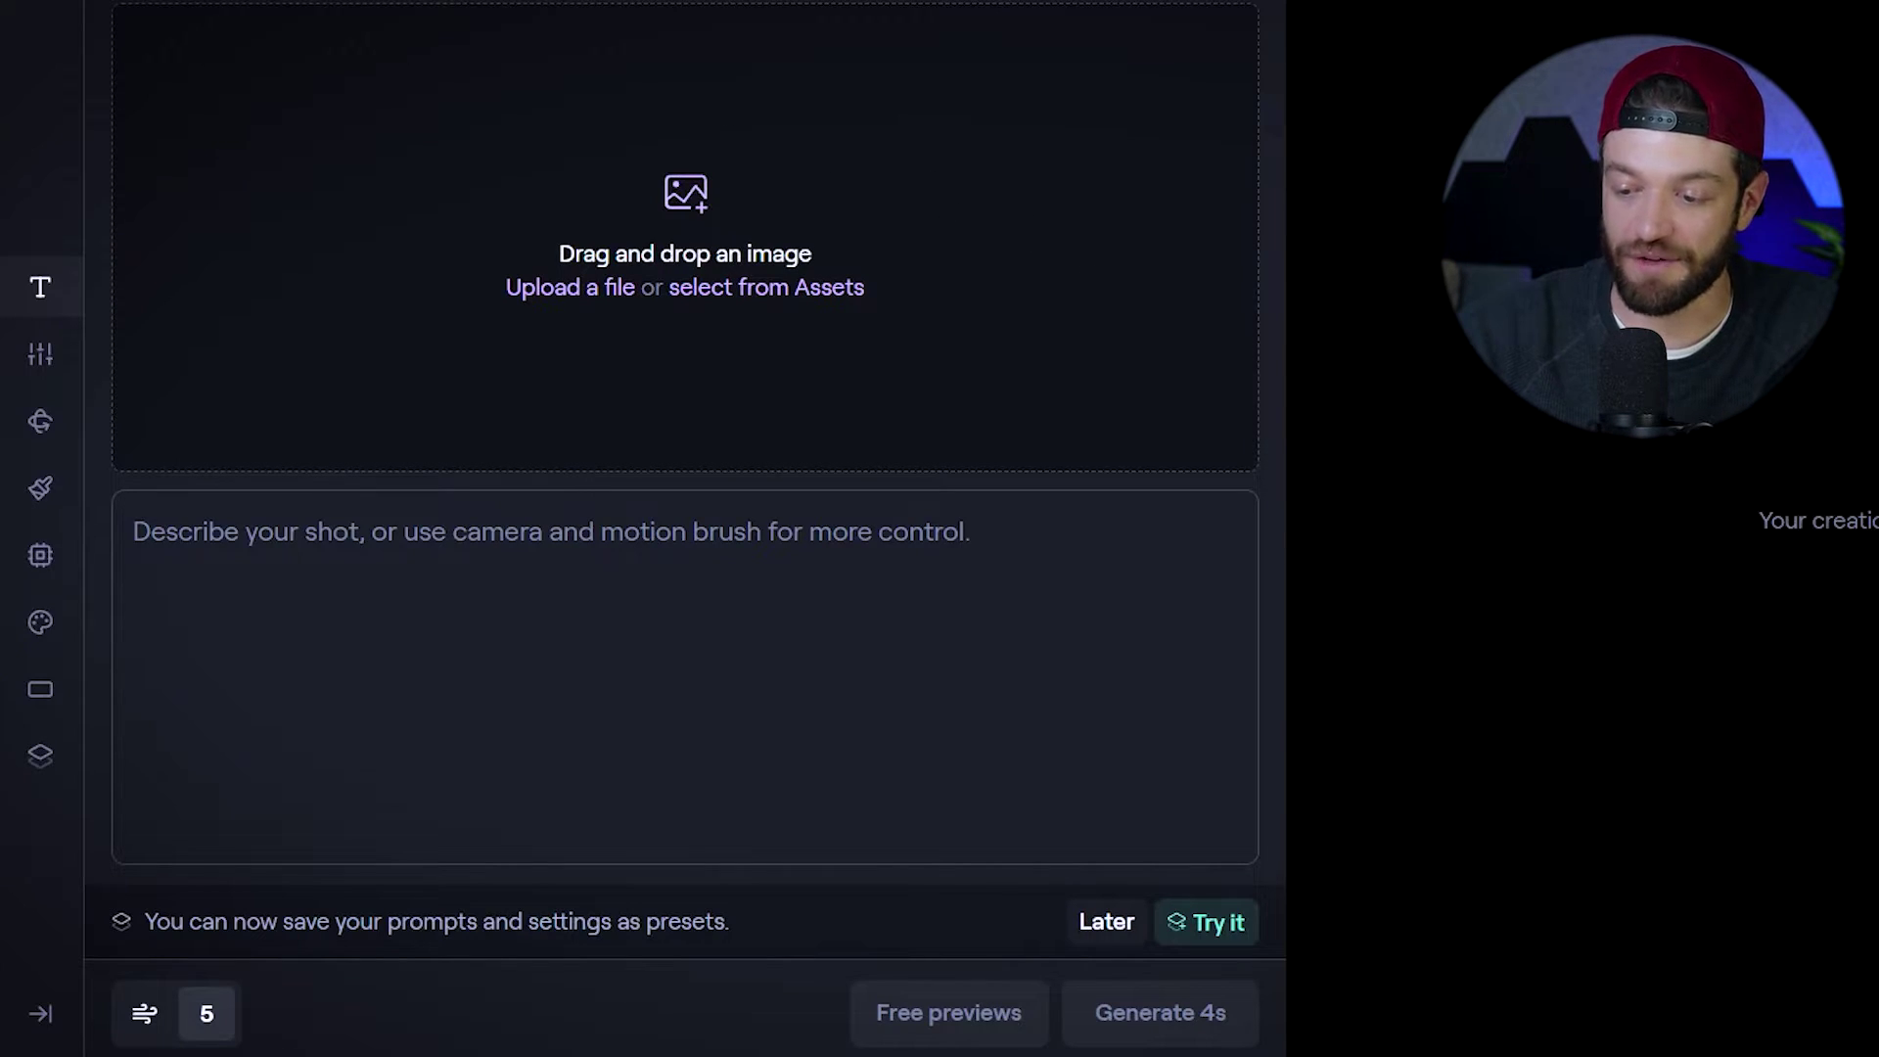
{"action": "left_click_drag", "start_coordinate": [720, 86], "coordinate": [517, 213]}
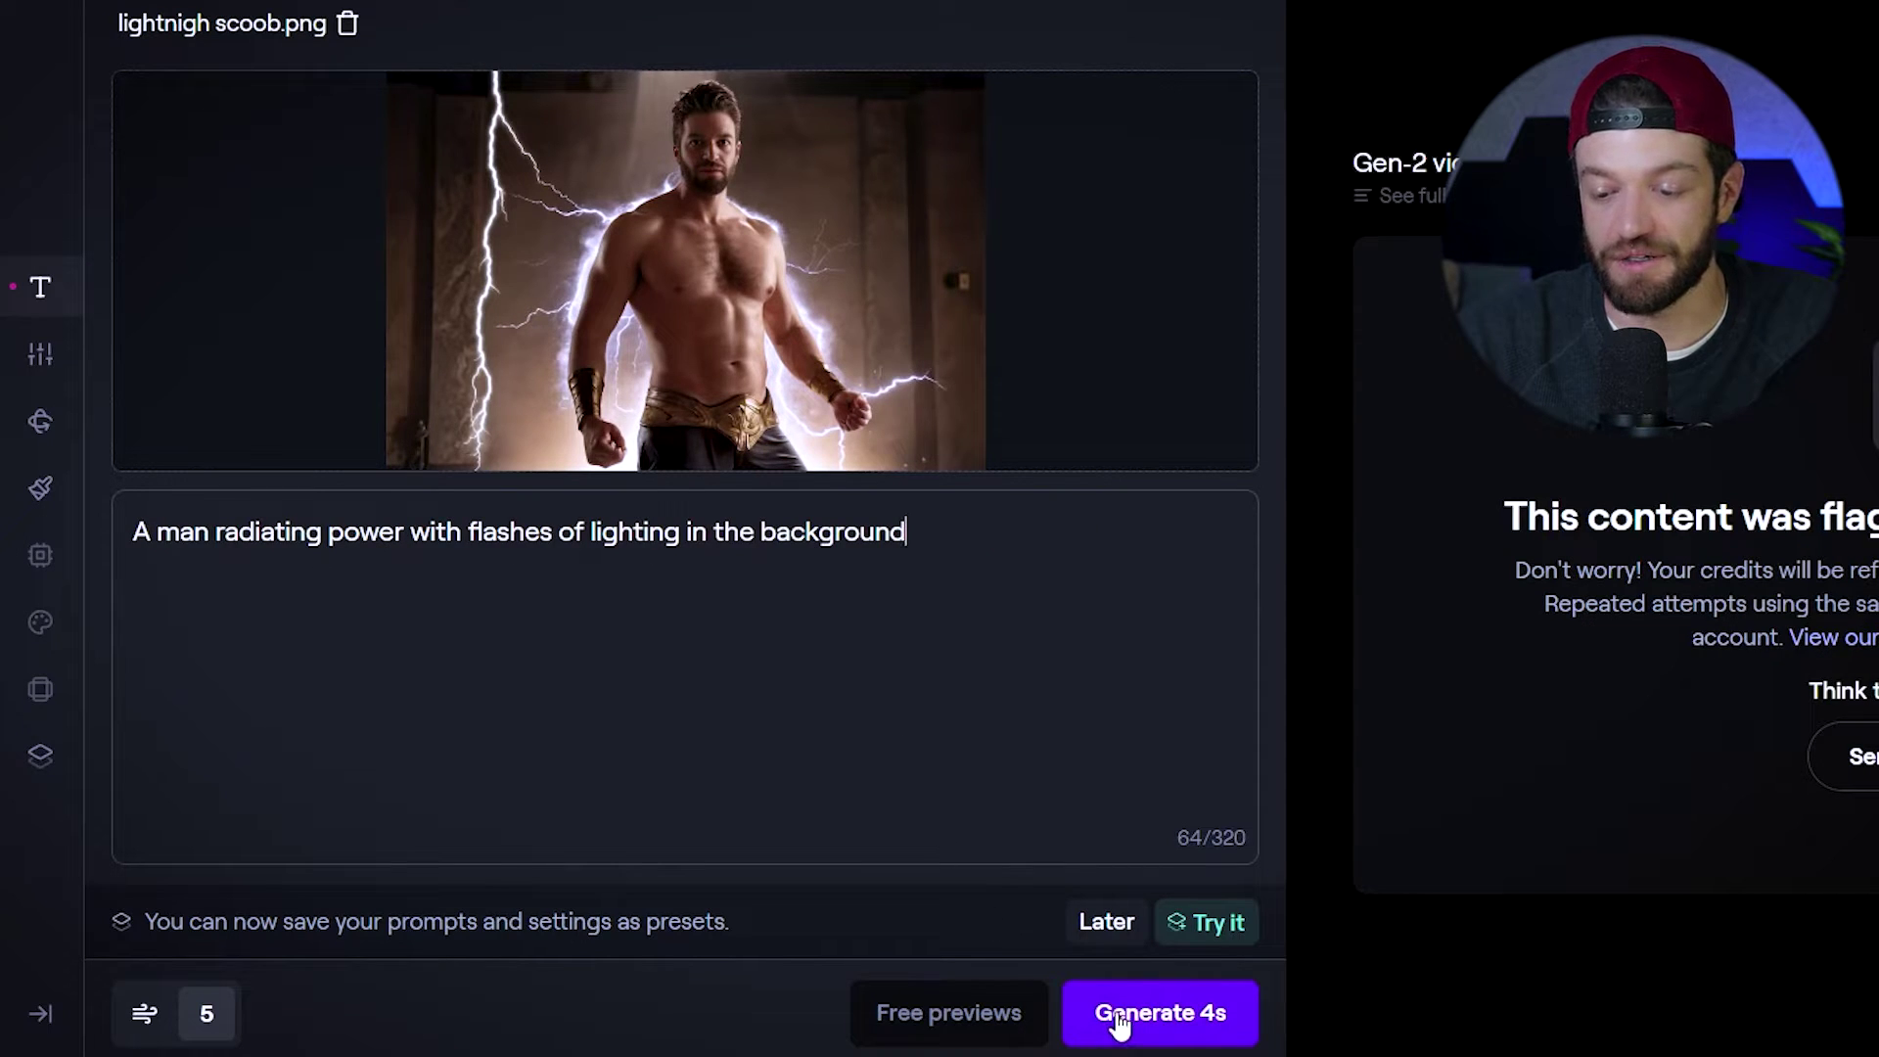
Generate a 4-second Gen-2 video with the radiating-power lightning prompt
{"action": "left_click", "coordinate": [1121, 1017]}
{"action": "scroll", "coordinate": [1055, 190], "scroll_direction": "down", "scroll_amount": 5}
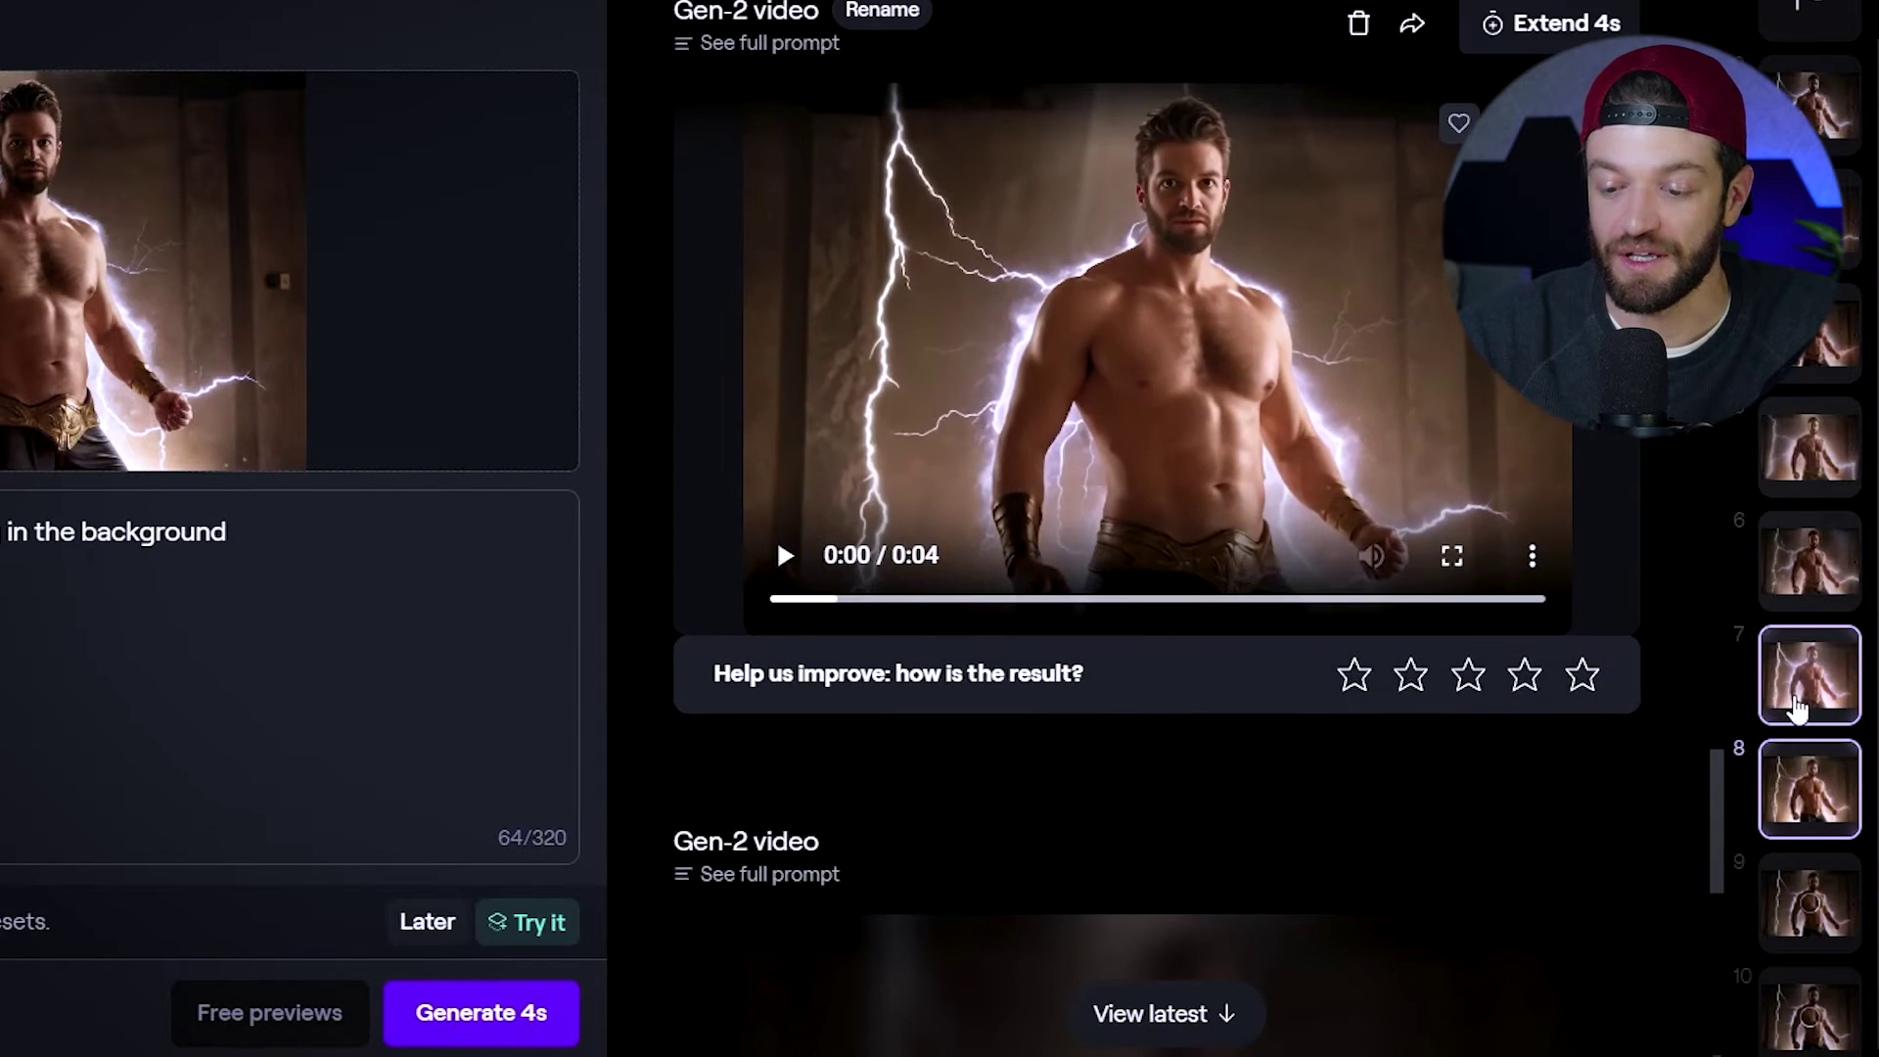
{"action": "scroll", "coordinate": [1336, 612], "scroll_direction": "down", "scroll_amount": 5}
{"action": "scroll", "coordinate": [1331, 587], "scroll_direction": "up", "scroll_amount": 3}
{"action": "scroll", "coordinate": [1320, 567], "scroll_direction": "down", "scroll_amount": 3}
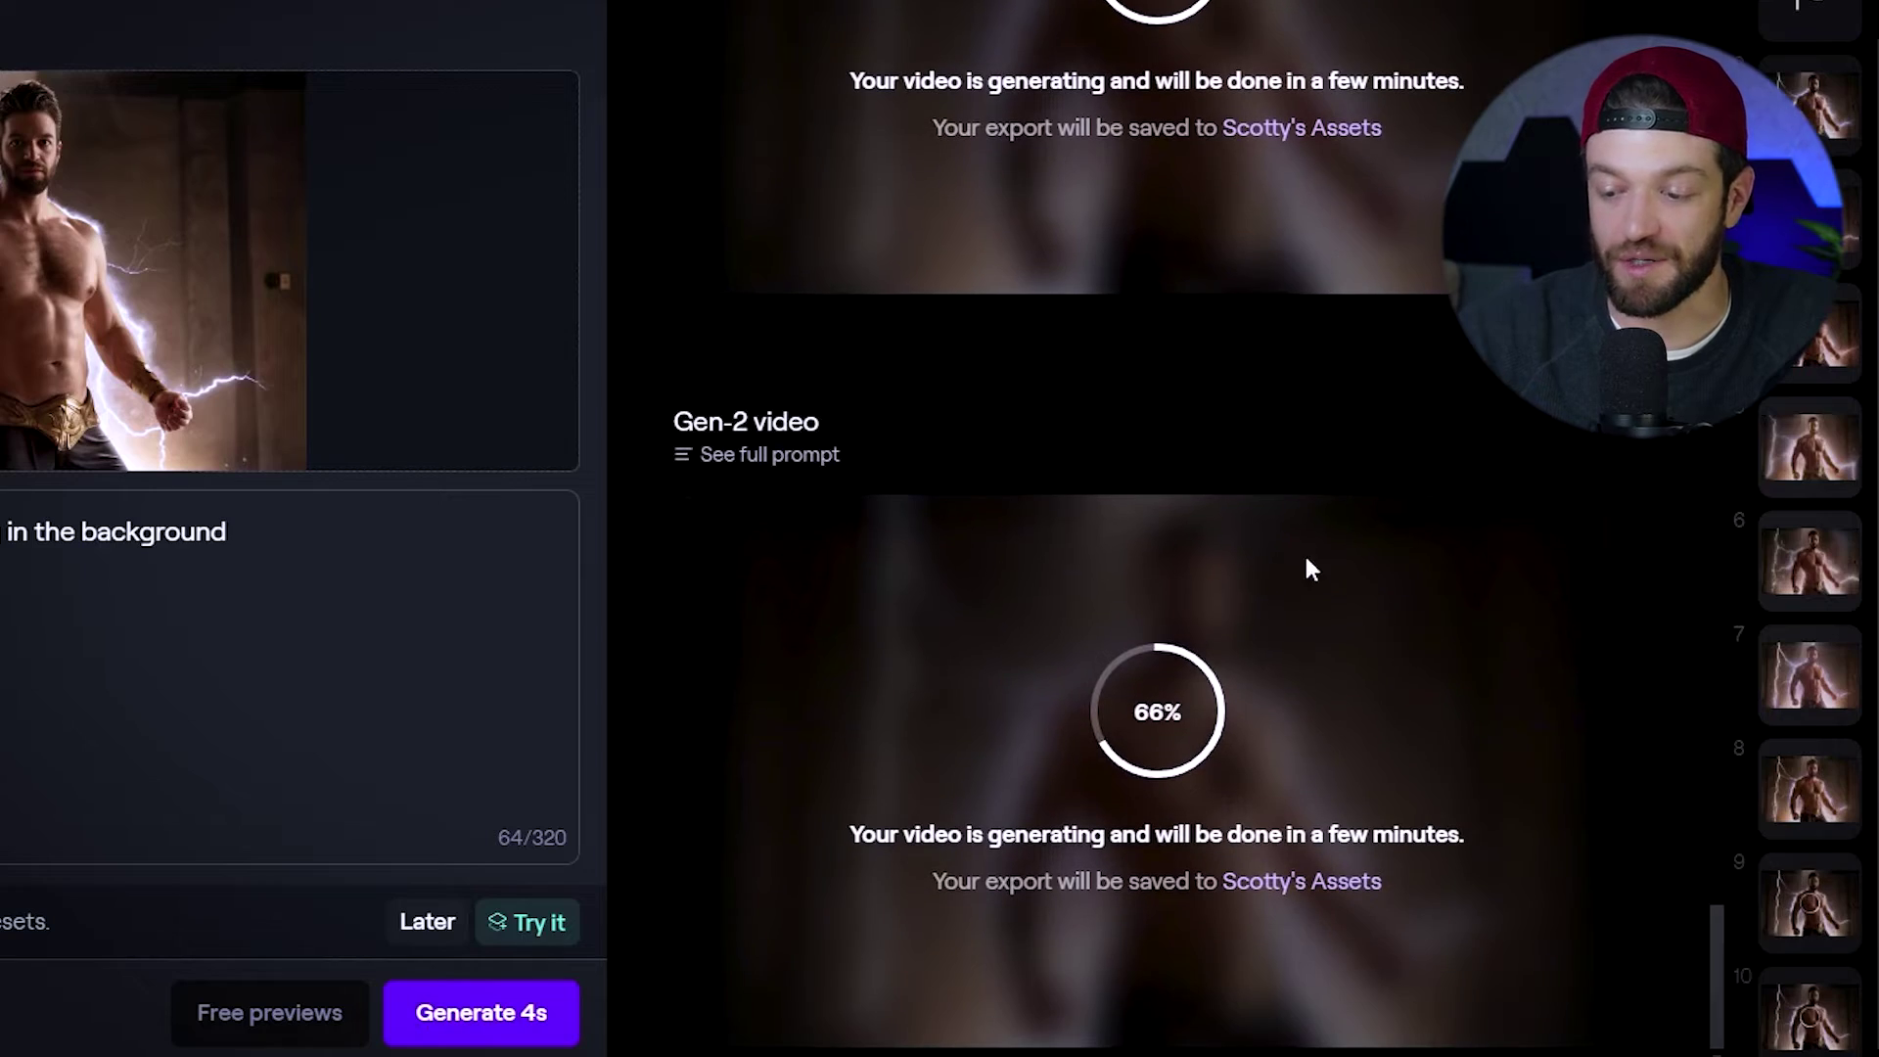